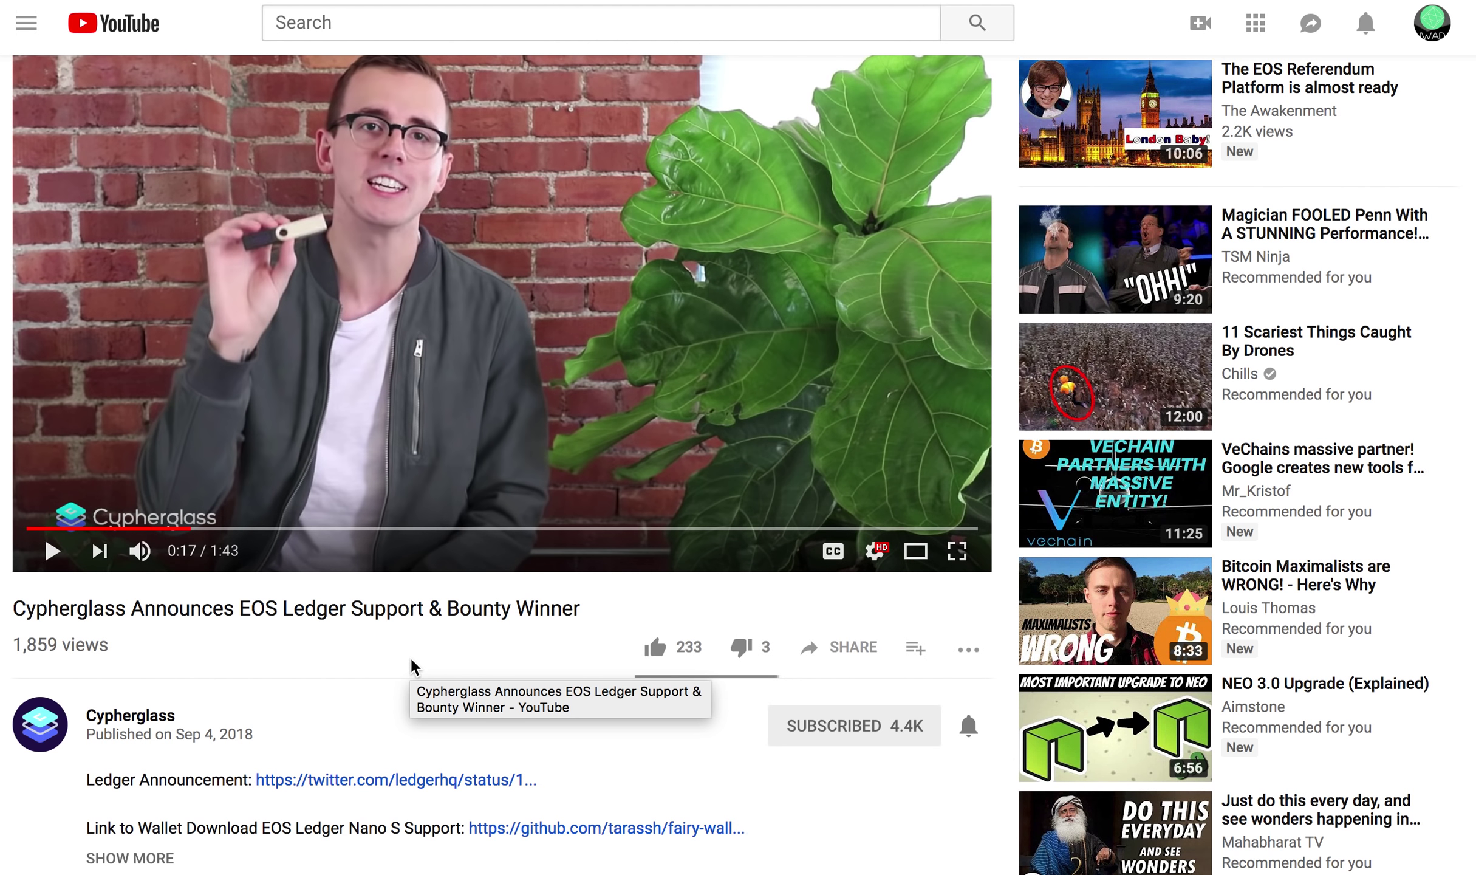
scroll(410, 655, "up", 1)
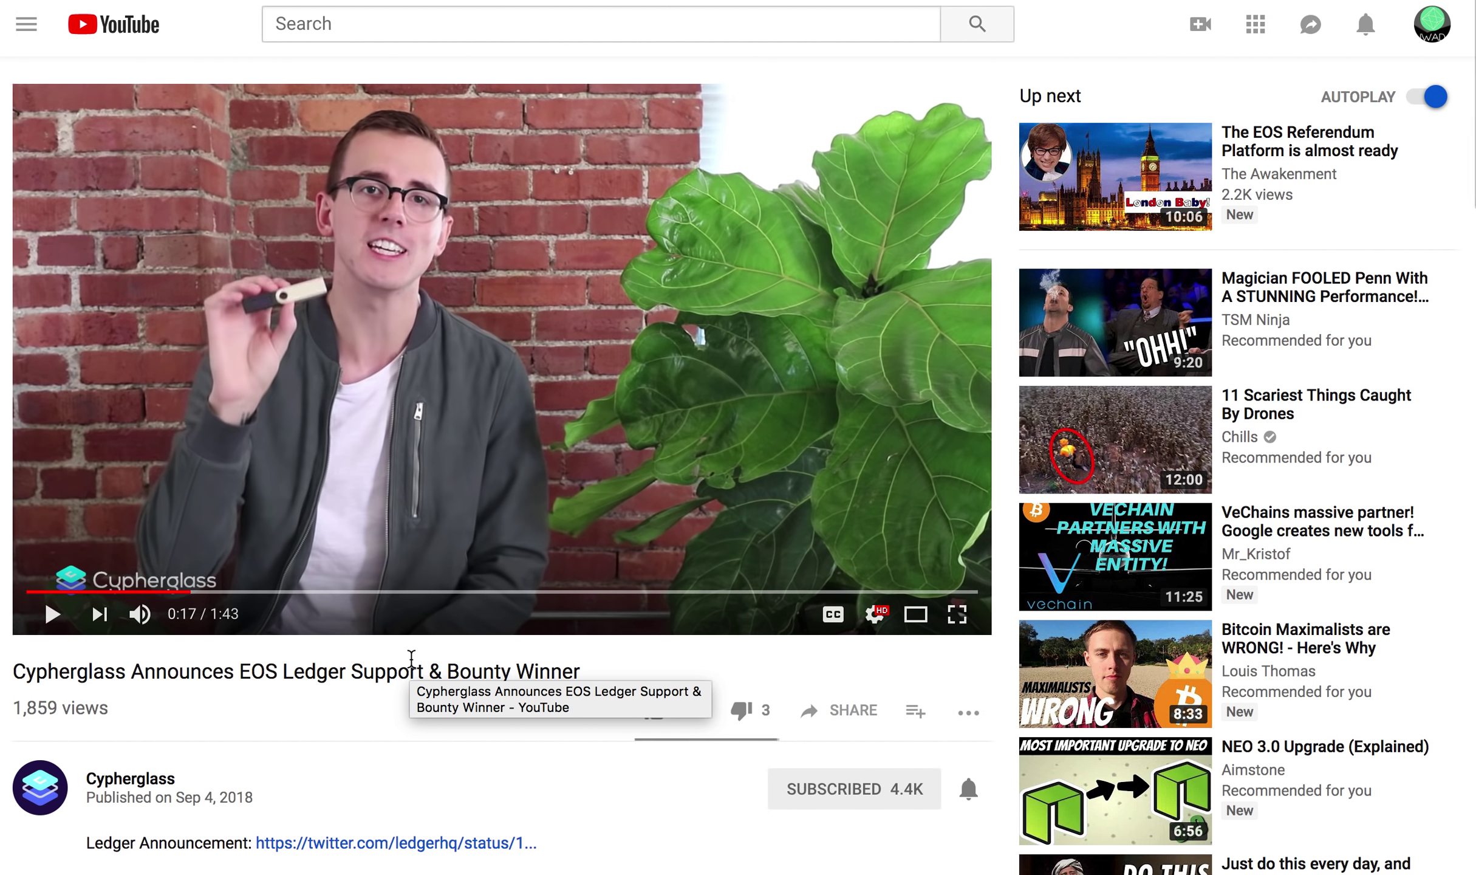
scroll(400, 725, "down", 1)
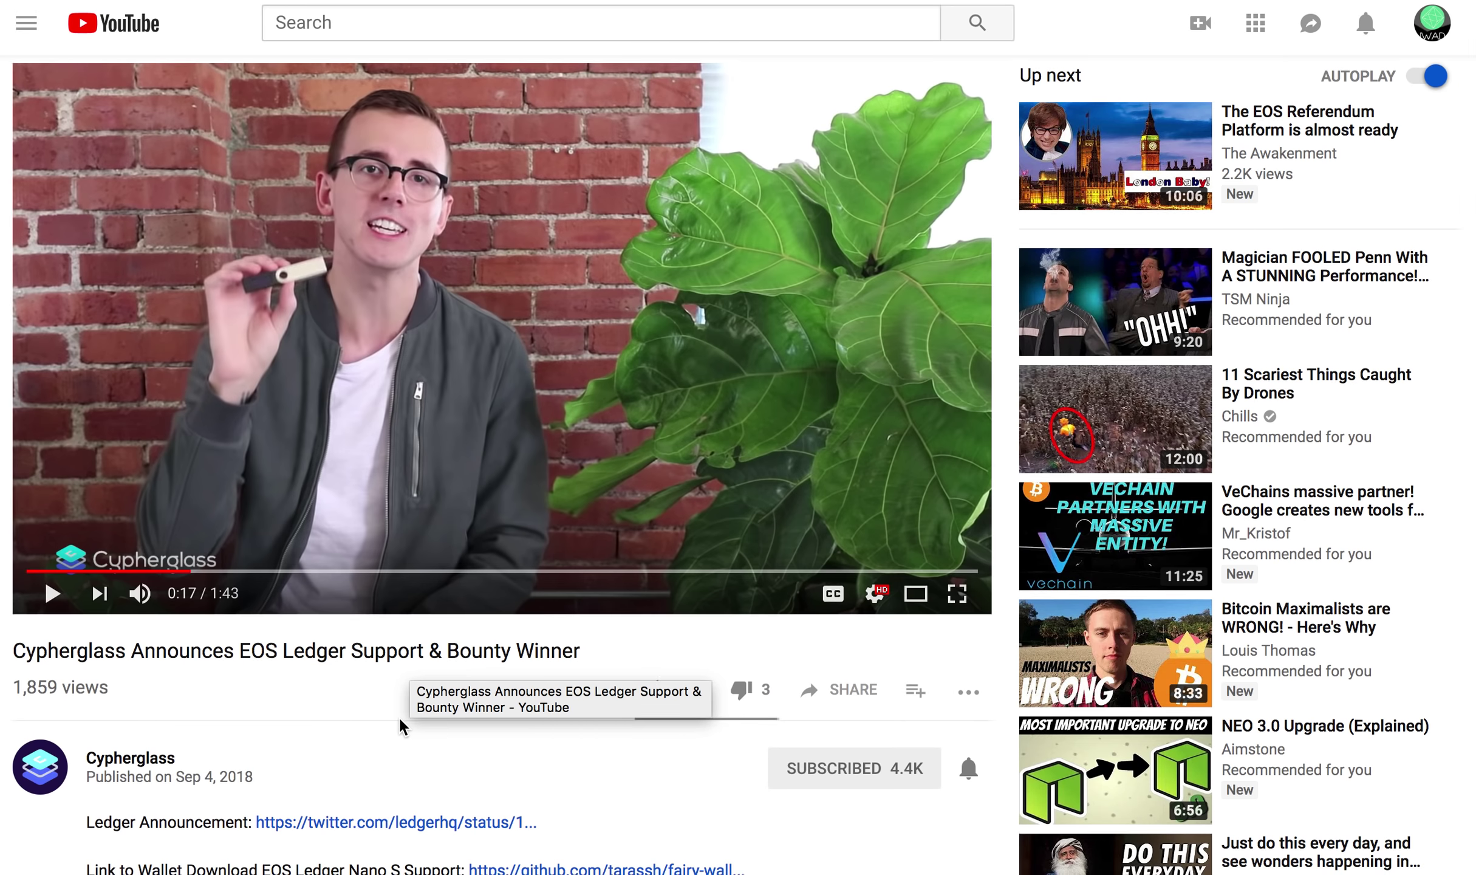
scroll(399, 721, "down", 2)
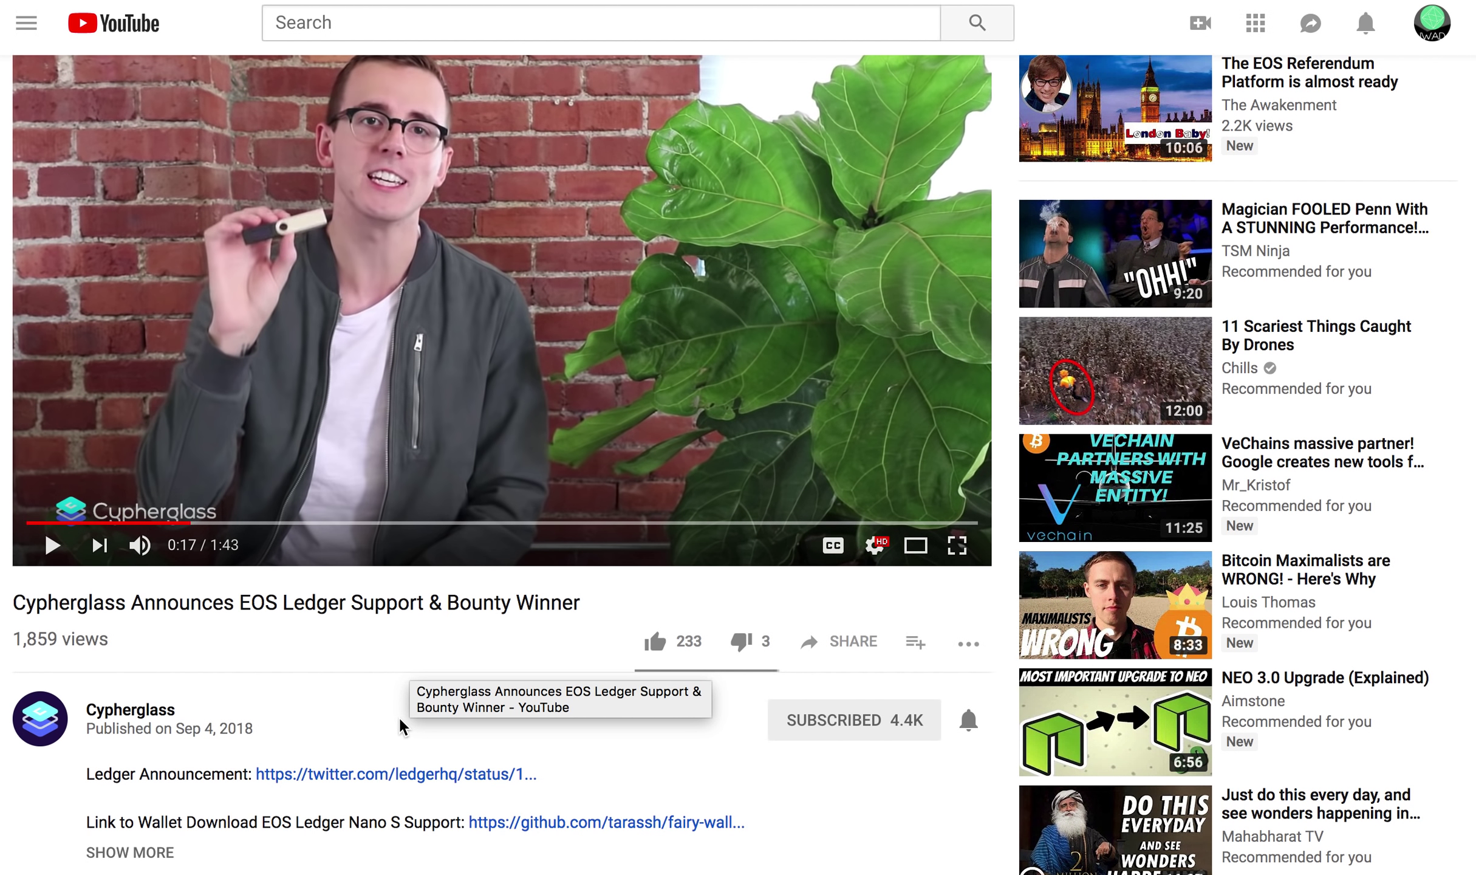
scroll(398, 725, "up", 1)
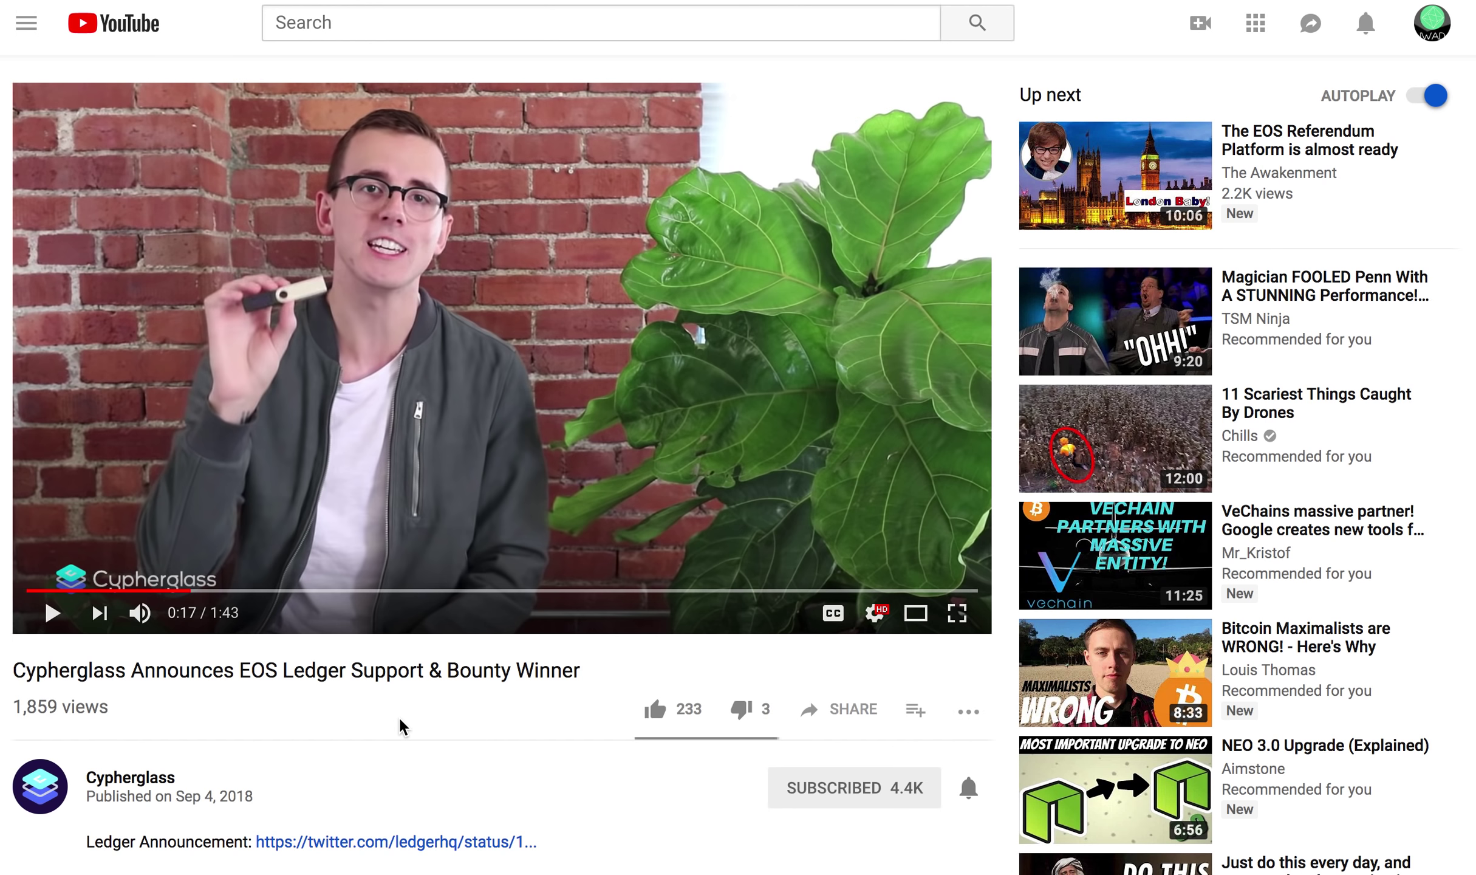
scroll(397, 715, "down", 1)
scroll(398, 715, "up", 1)
scroll(399, 720, "down", 1)
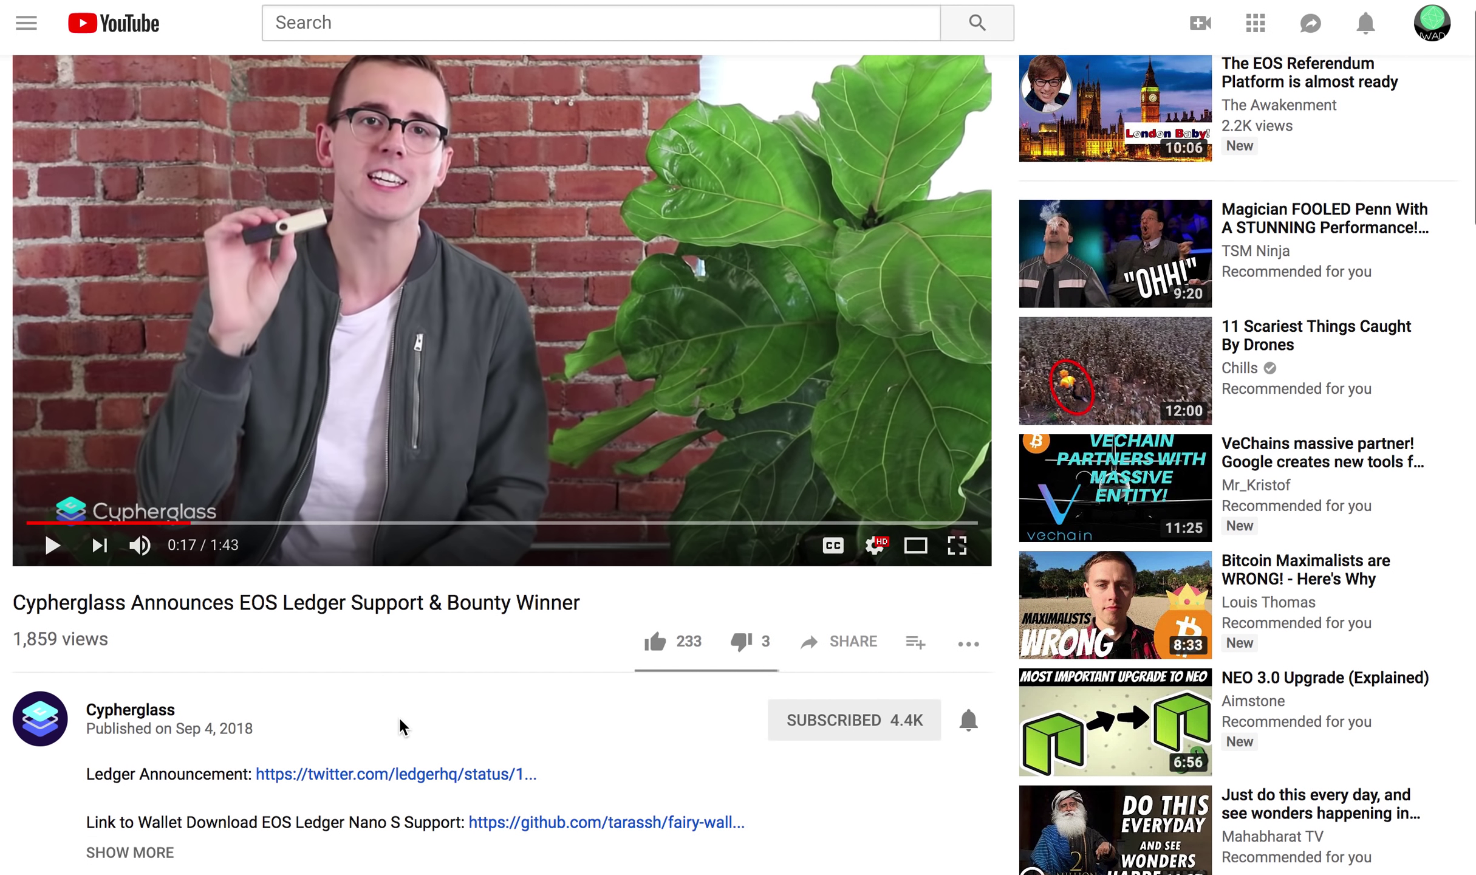
scroll(399, 720, "up", 1)
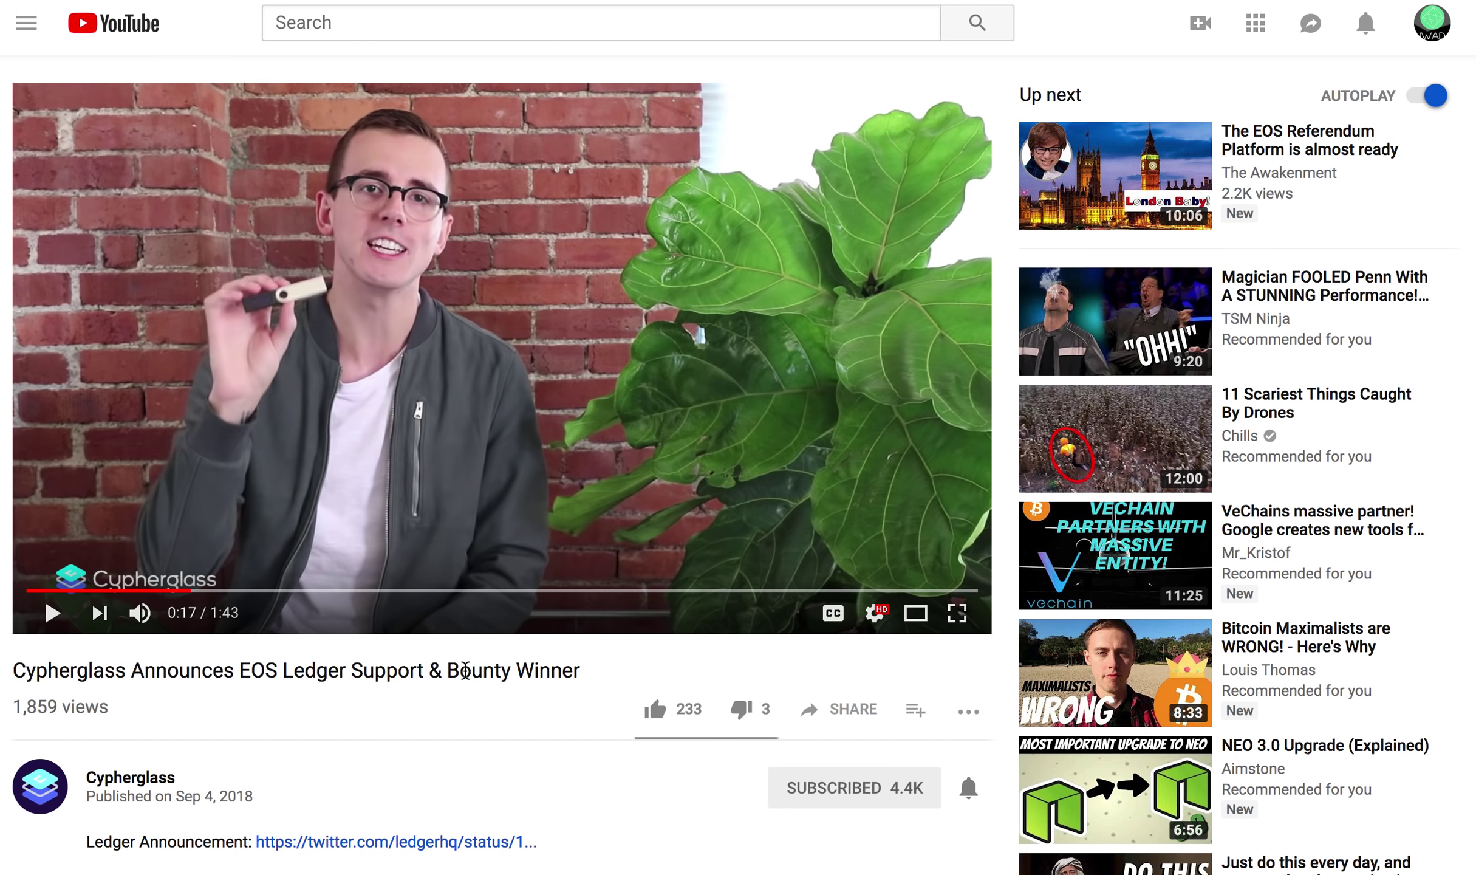
scroll(465, 671, "down", 1)
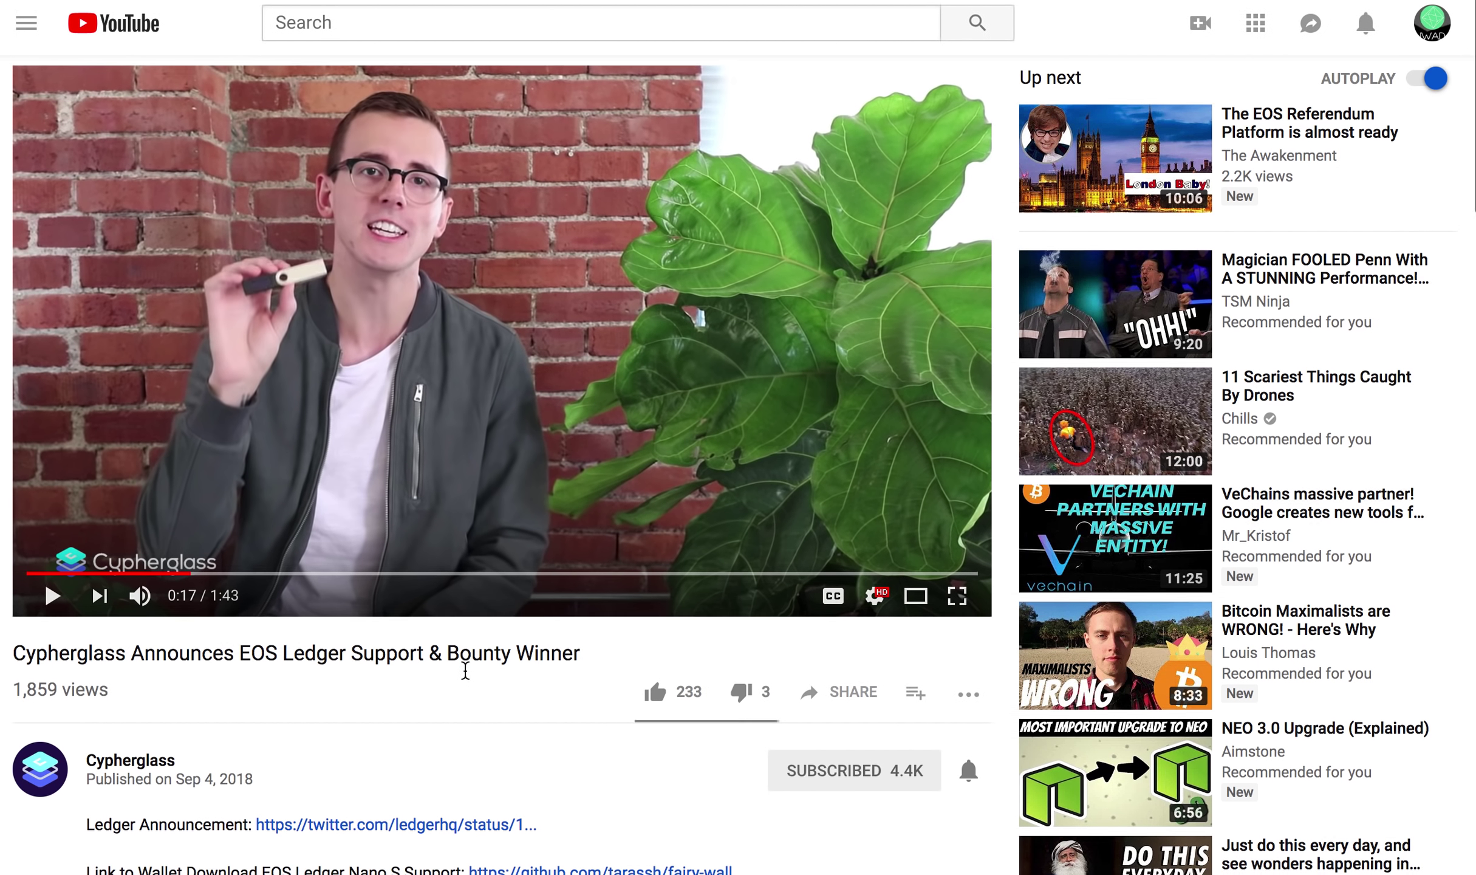
scroll(465, 679, "up", 1)
scroll(452, 719, "down", 1)
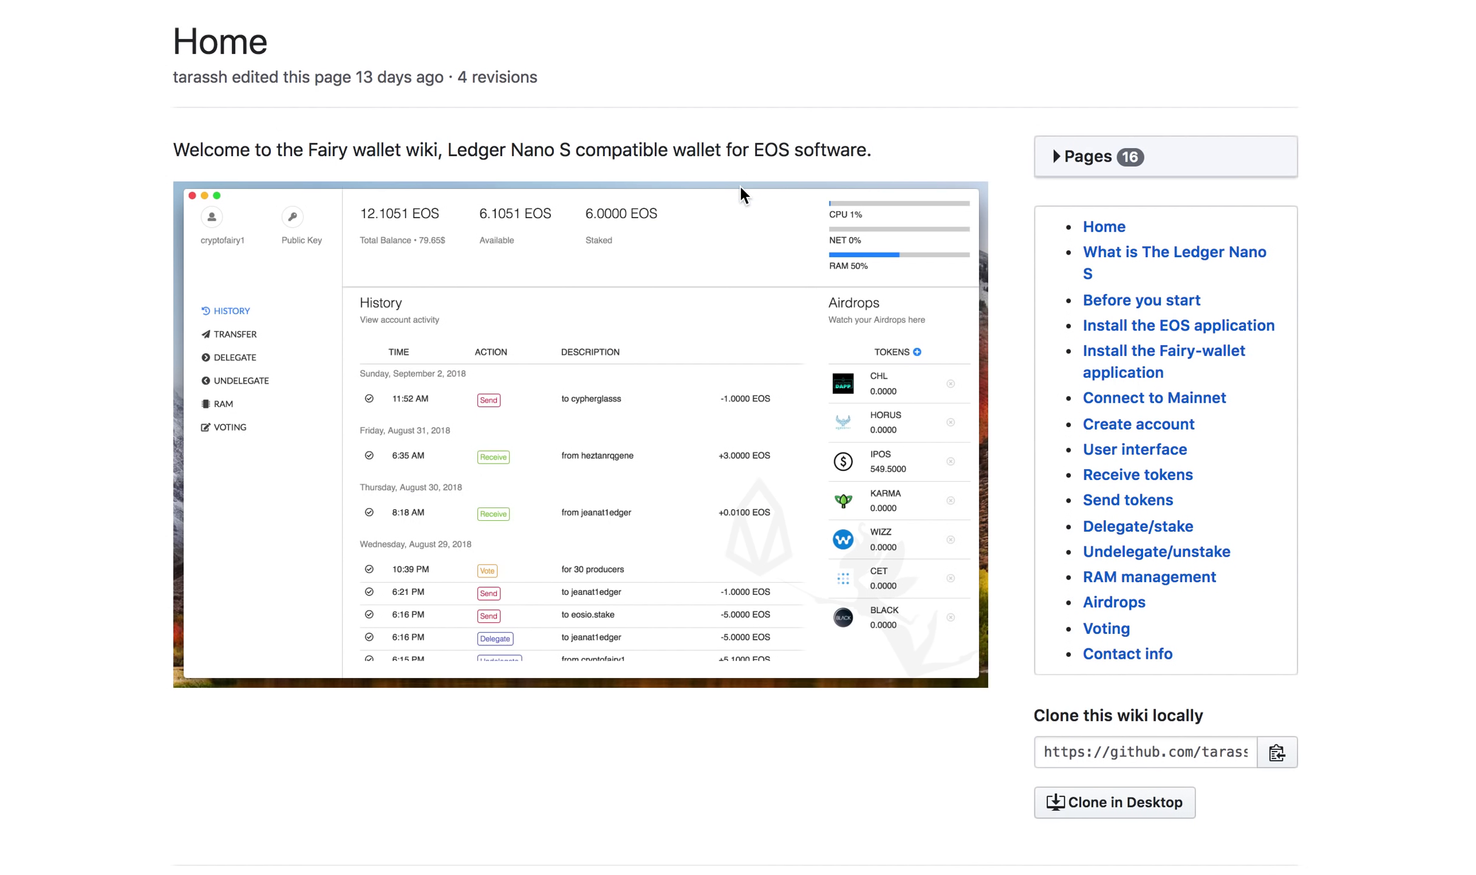
scroll(740, 185, "up", 2)
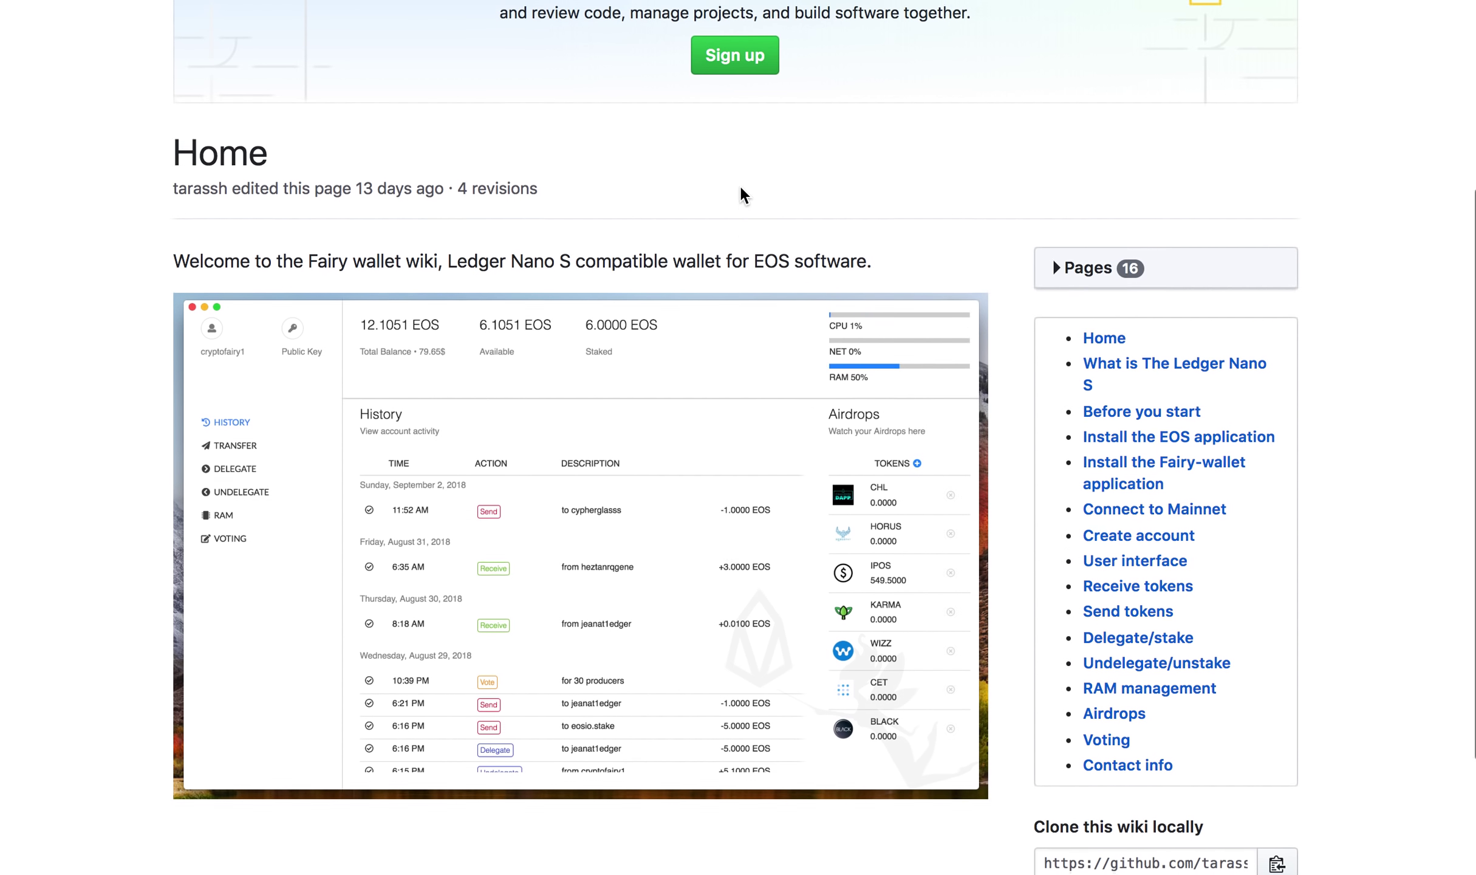
scroll(739, 185, "up", 2)
scroll(740, 184, "down", 1)
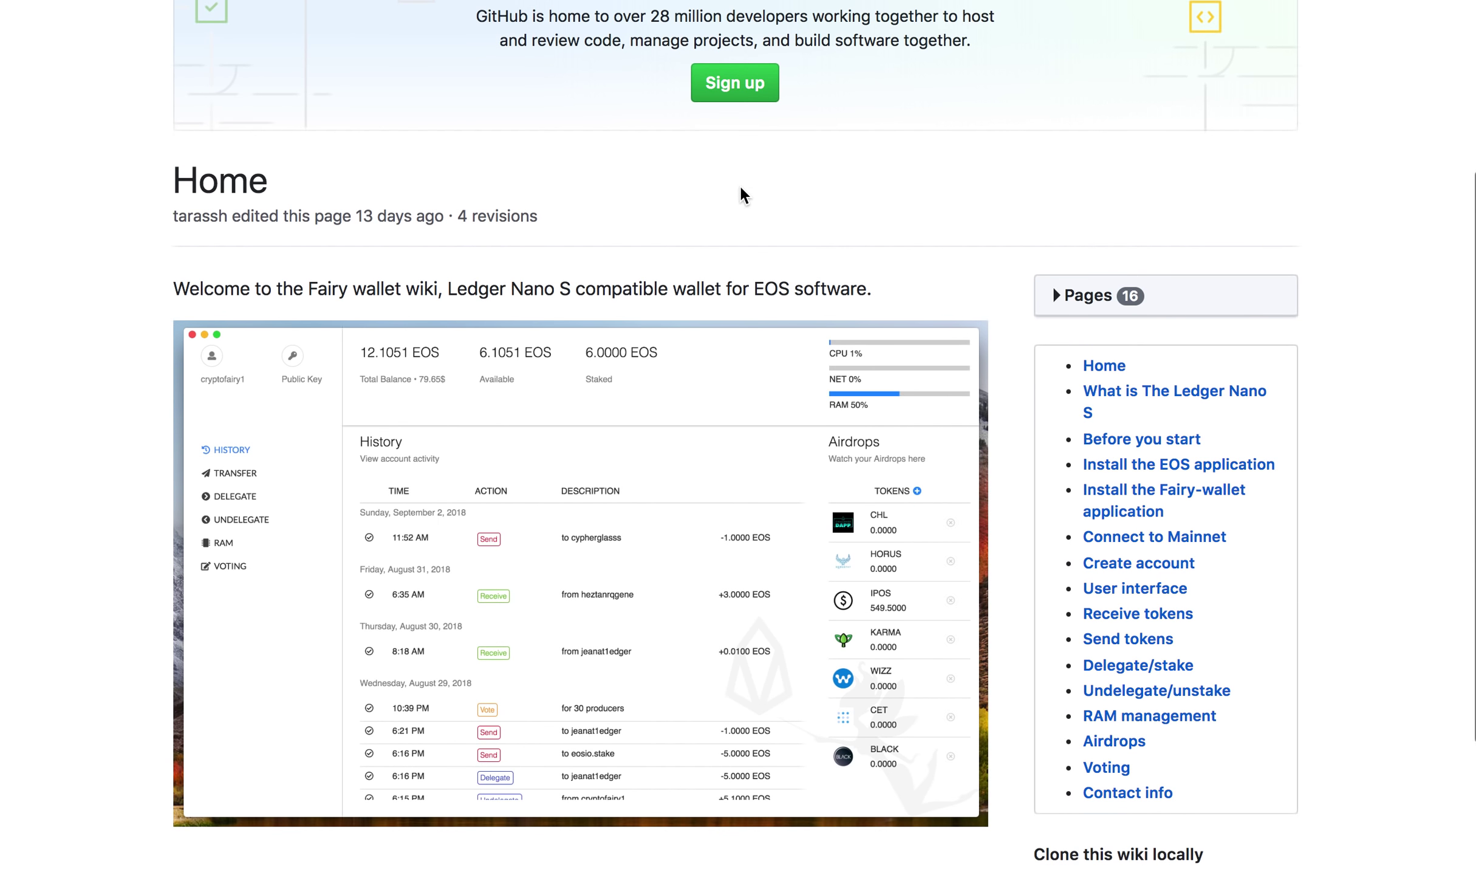
scroll(739, 185, "up", 3)
scroll(739, 184, "up", 1)
scroll(646, 248, "down", 1)
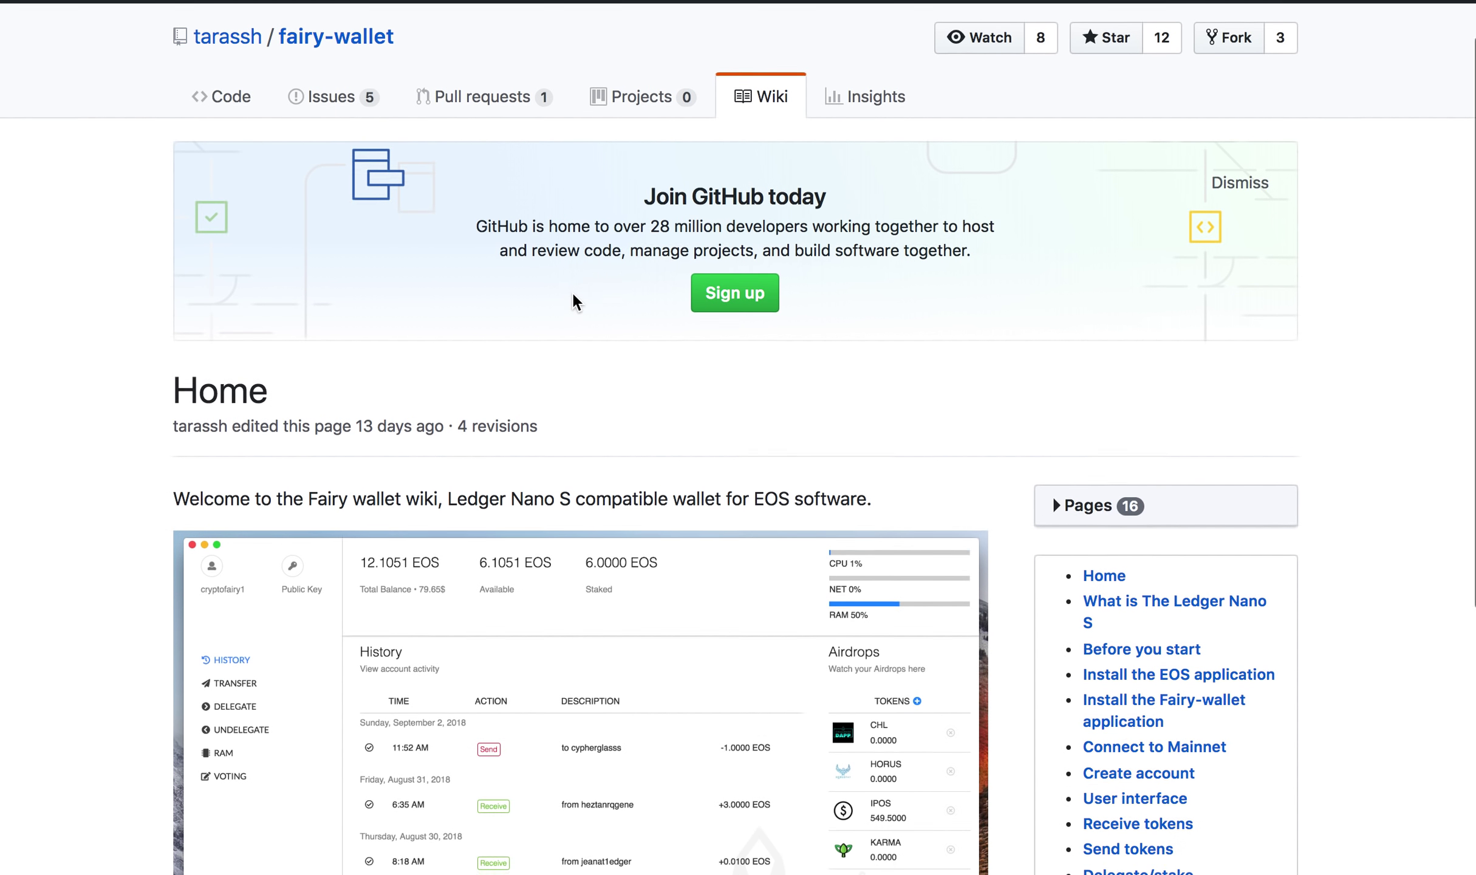
scroll(334, 298, "down", 1)
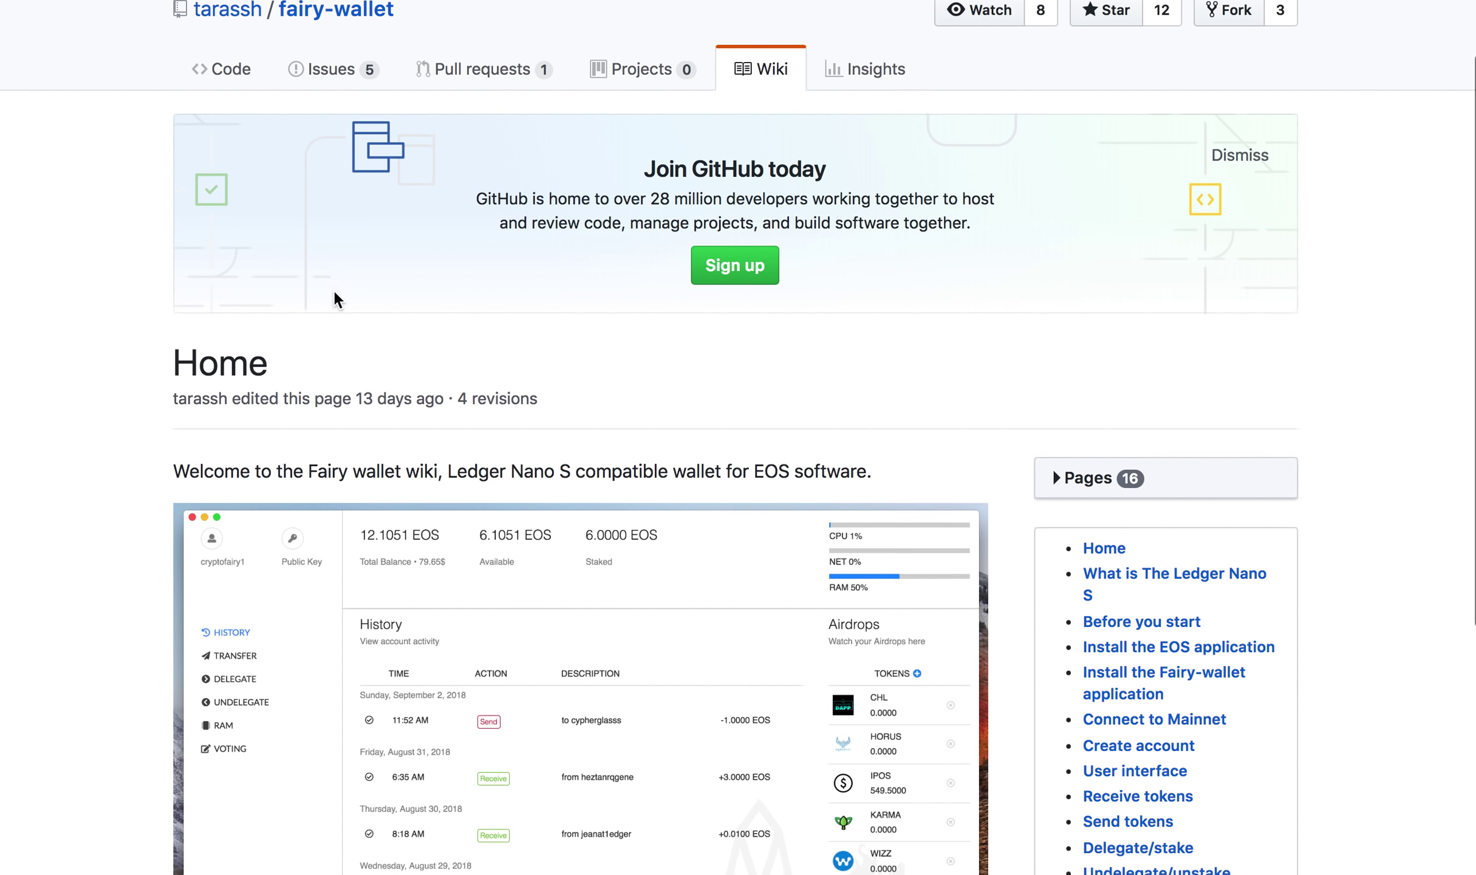
scroll(334, 298, "down", 2)
scroll(333, 298, "down", 2)
scroll(334, 291, "down", 1)
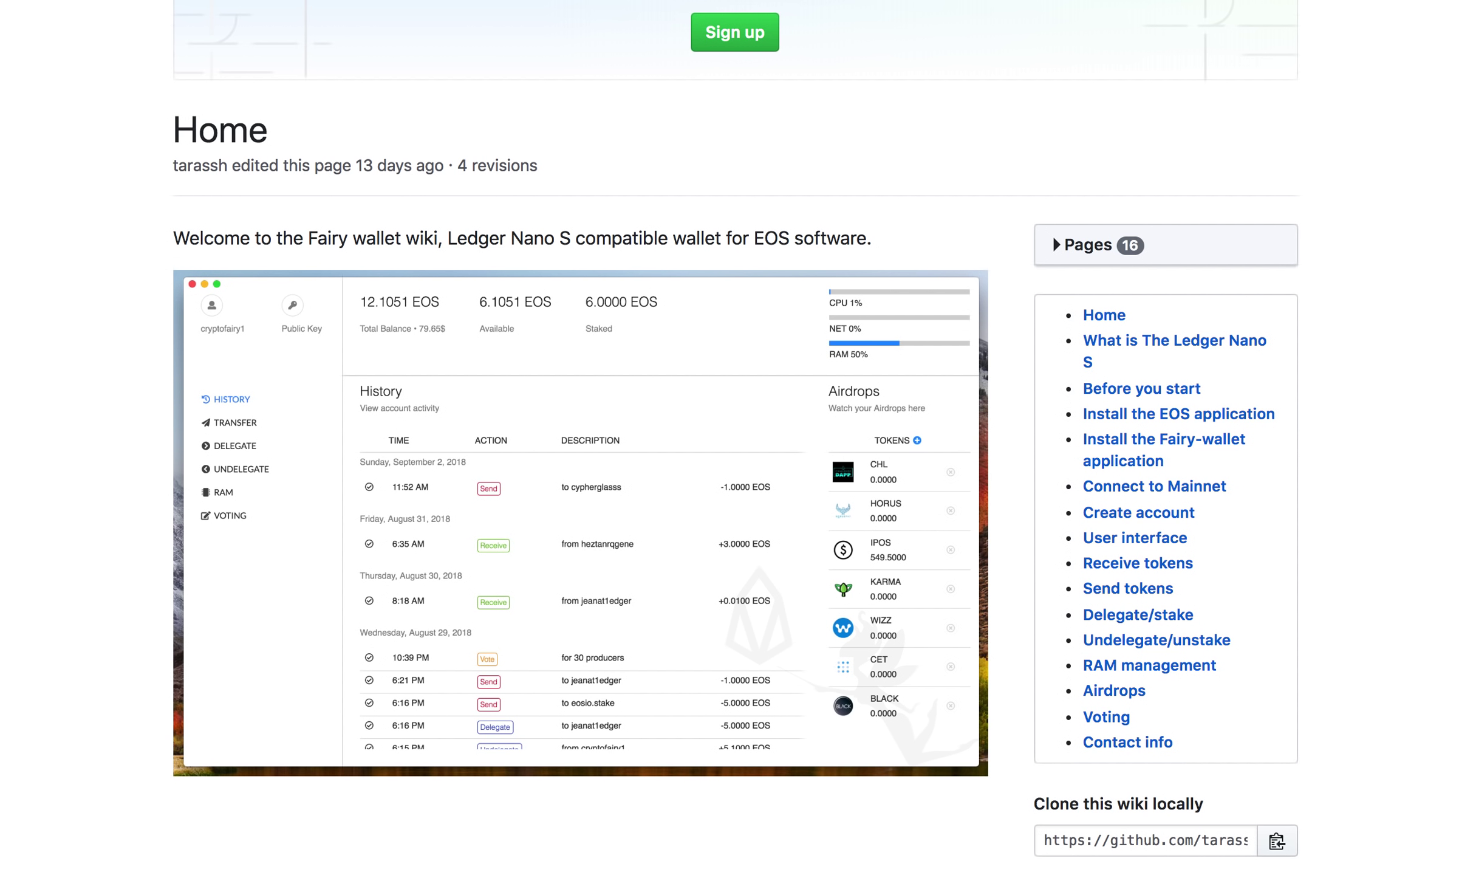
Open the Fairy wallet wiki's 'Create account' page showing its first steps and Node URL screenshot.
left_click(1139, 512)
scroll(525, 273, "down", 3)
scroll(526, 275, "down", 1)
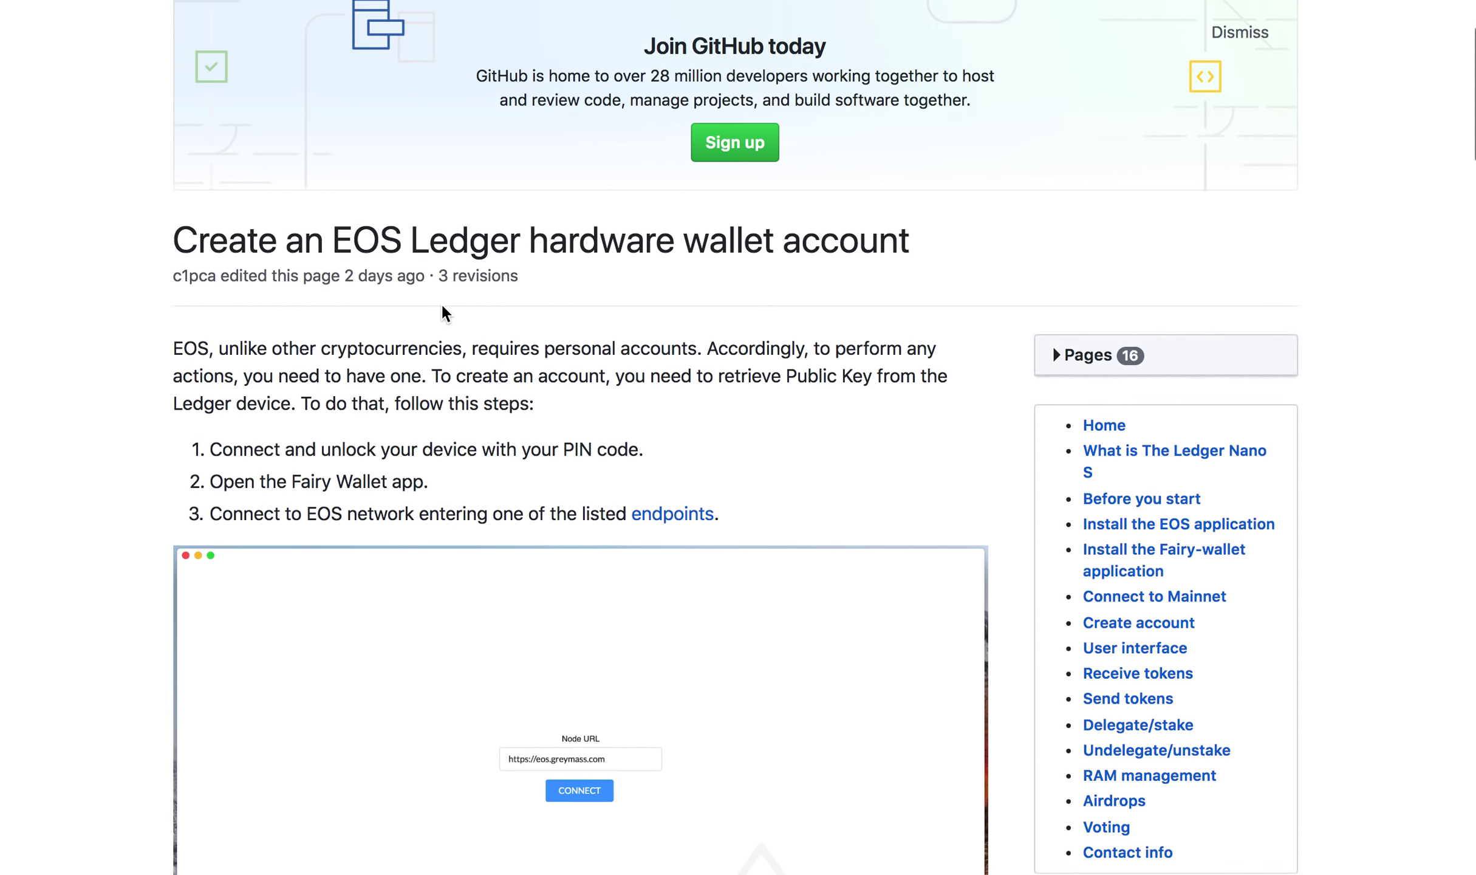
scroll(441, 307, "down", 1)
scroll(441, 307, "down", 2)
scroll(441, 307, "down", 1)
scroll(441, 306, "down", 1)
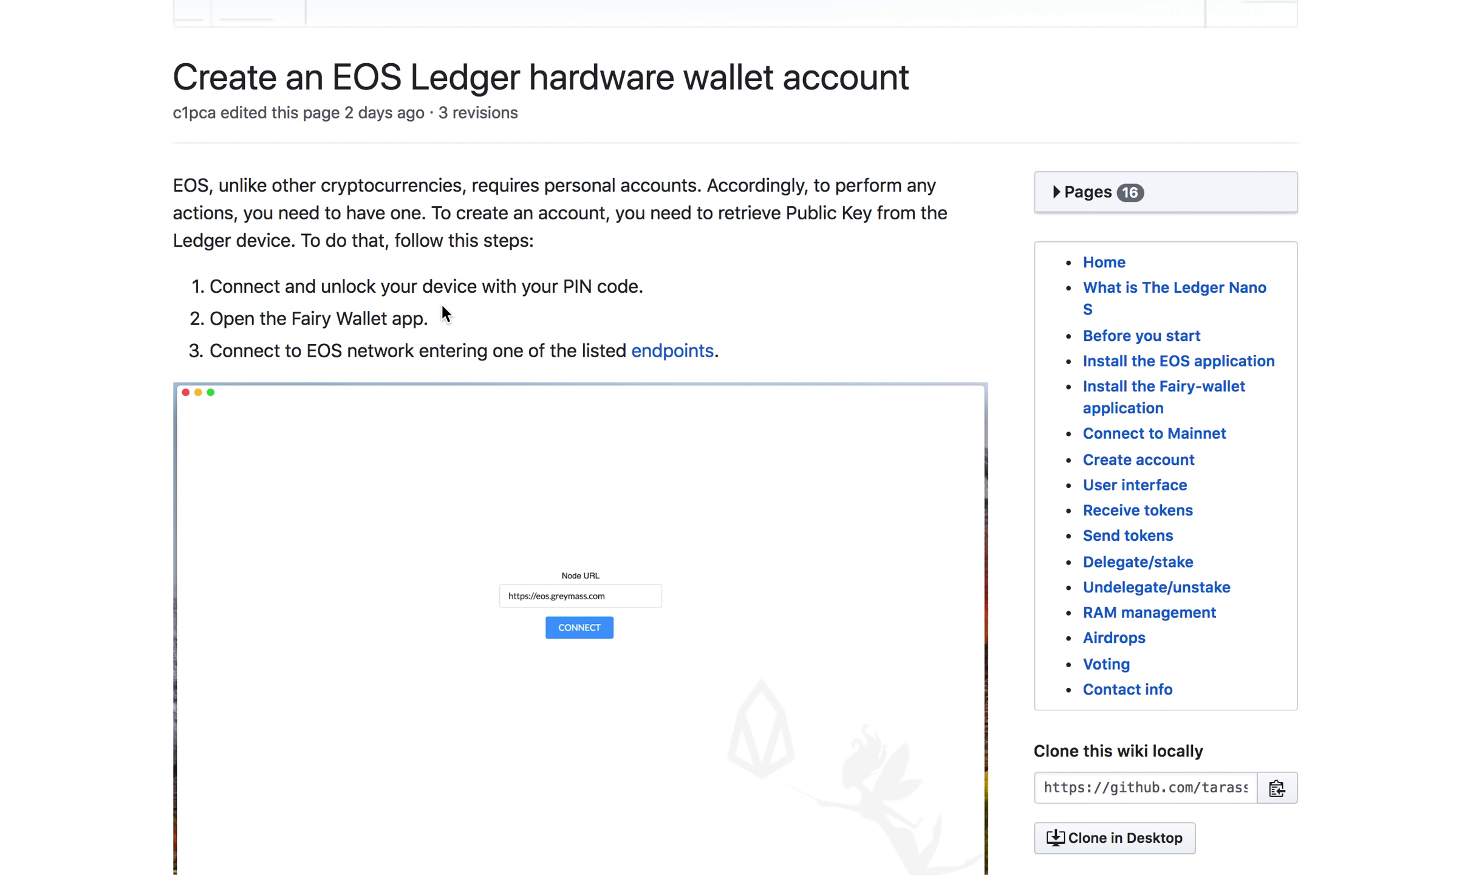
scroll(442, 305, "down", 1)
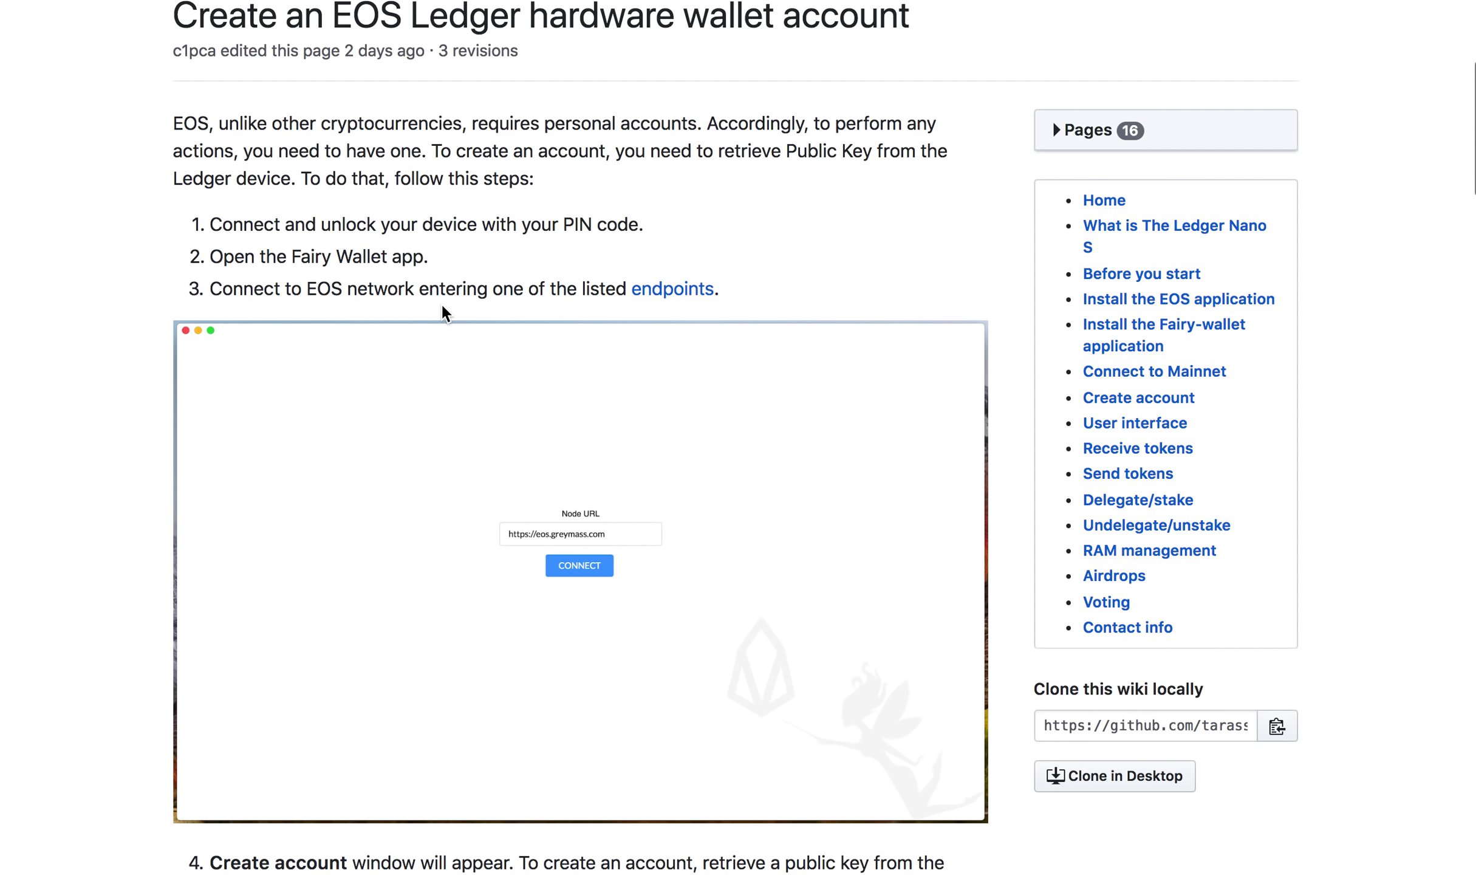
scroll(442, 305, "up", 1)
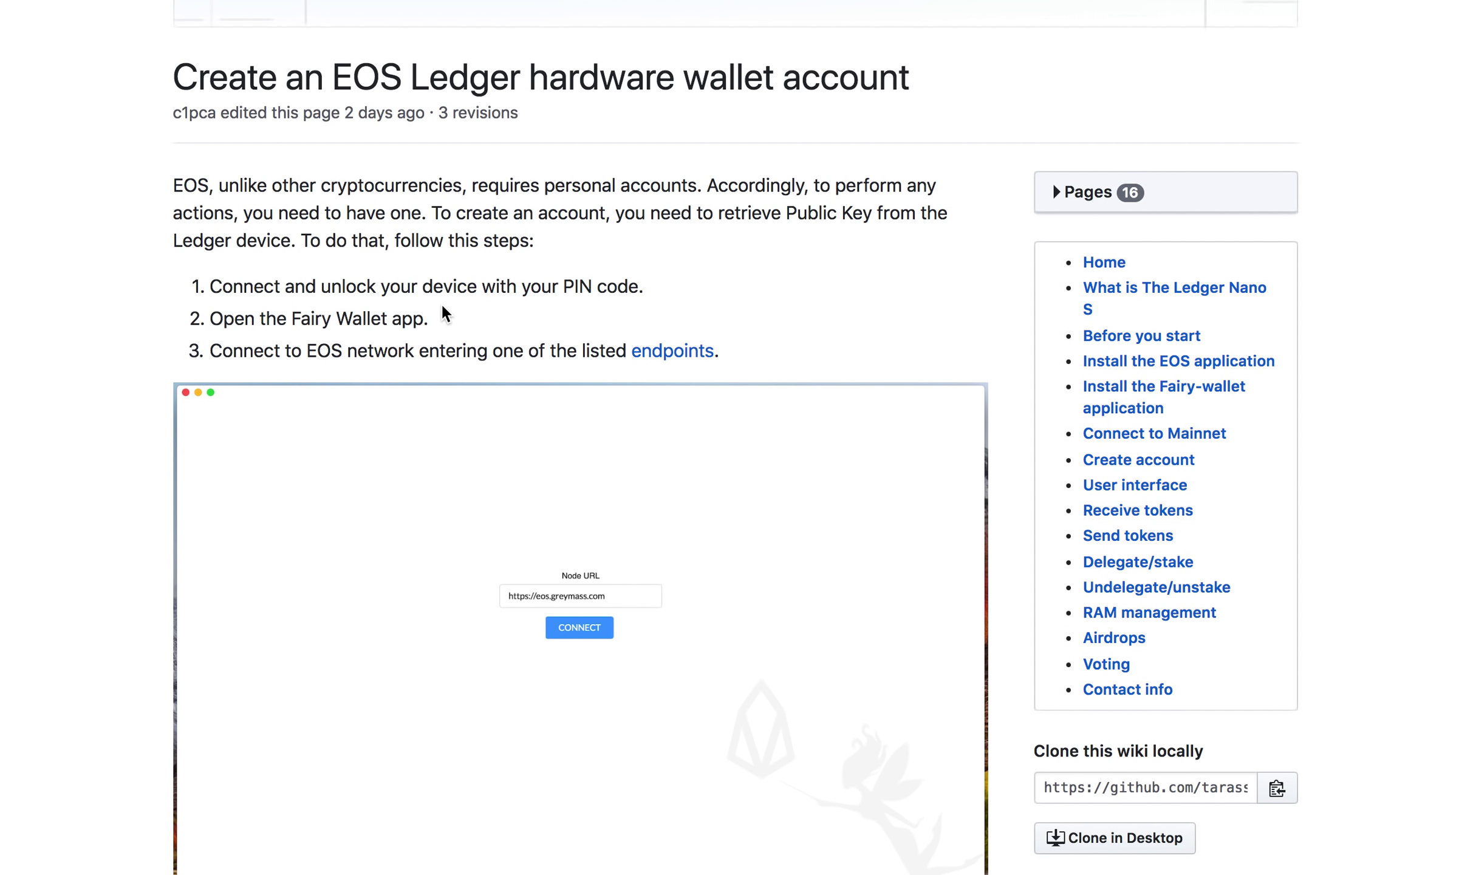
scroll(442, 306, "down", 1)
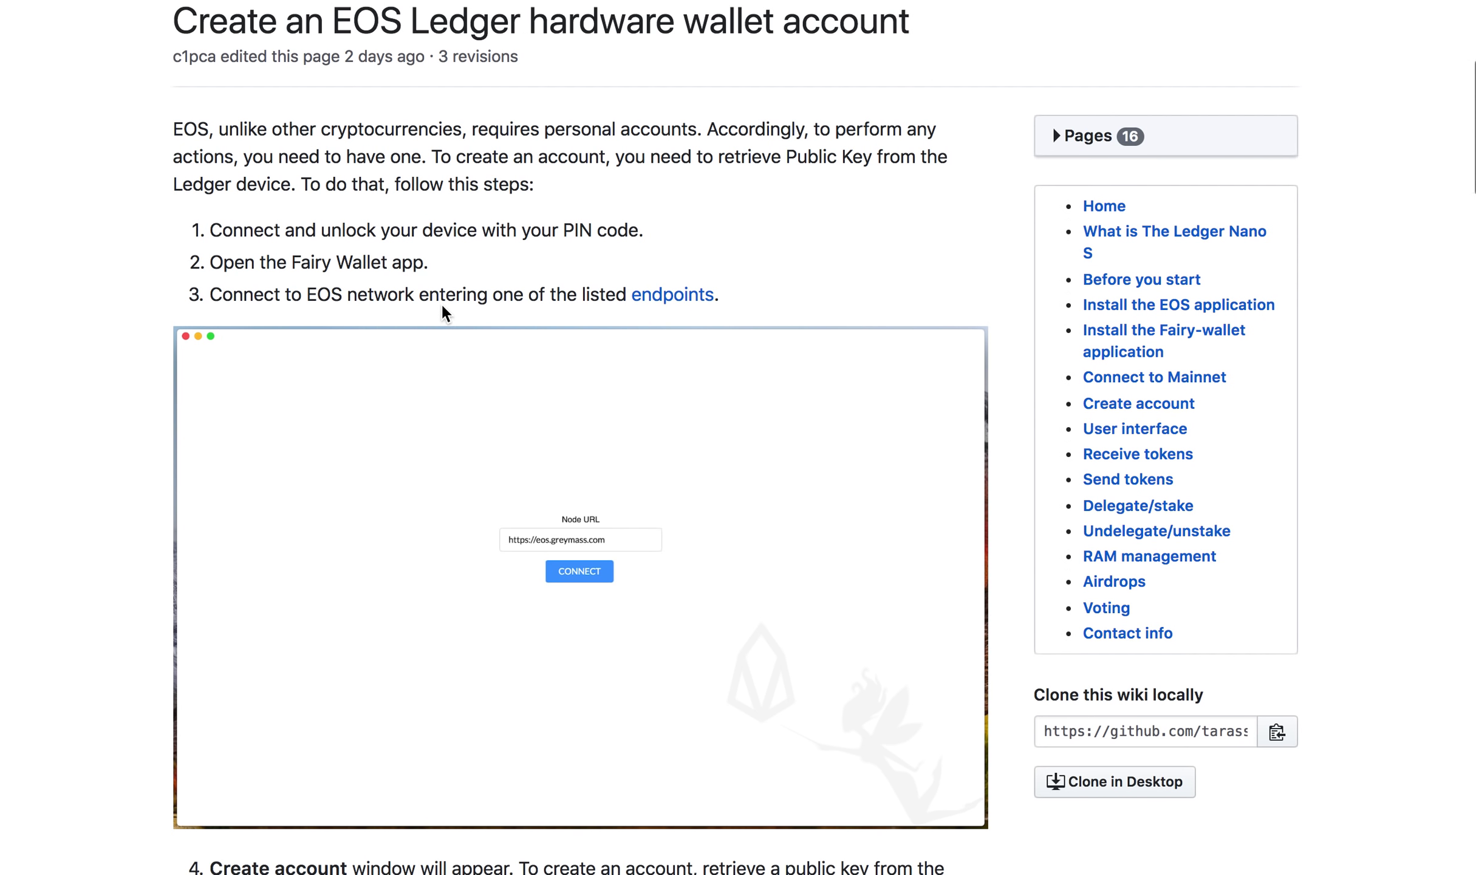
scroll(442, 305, "down", 1)
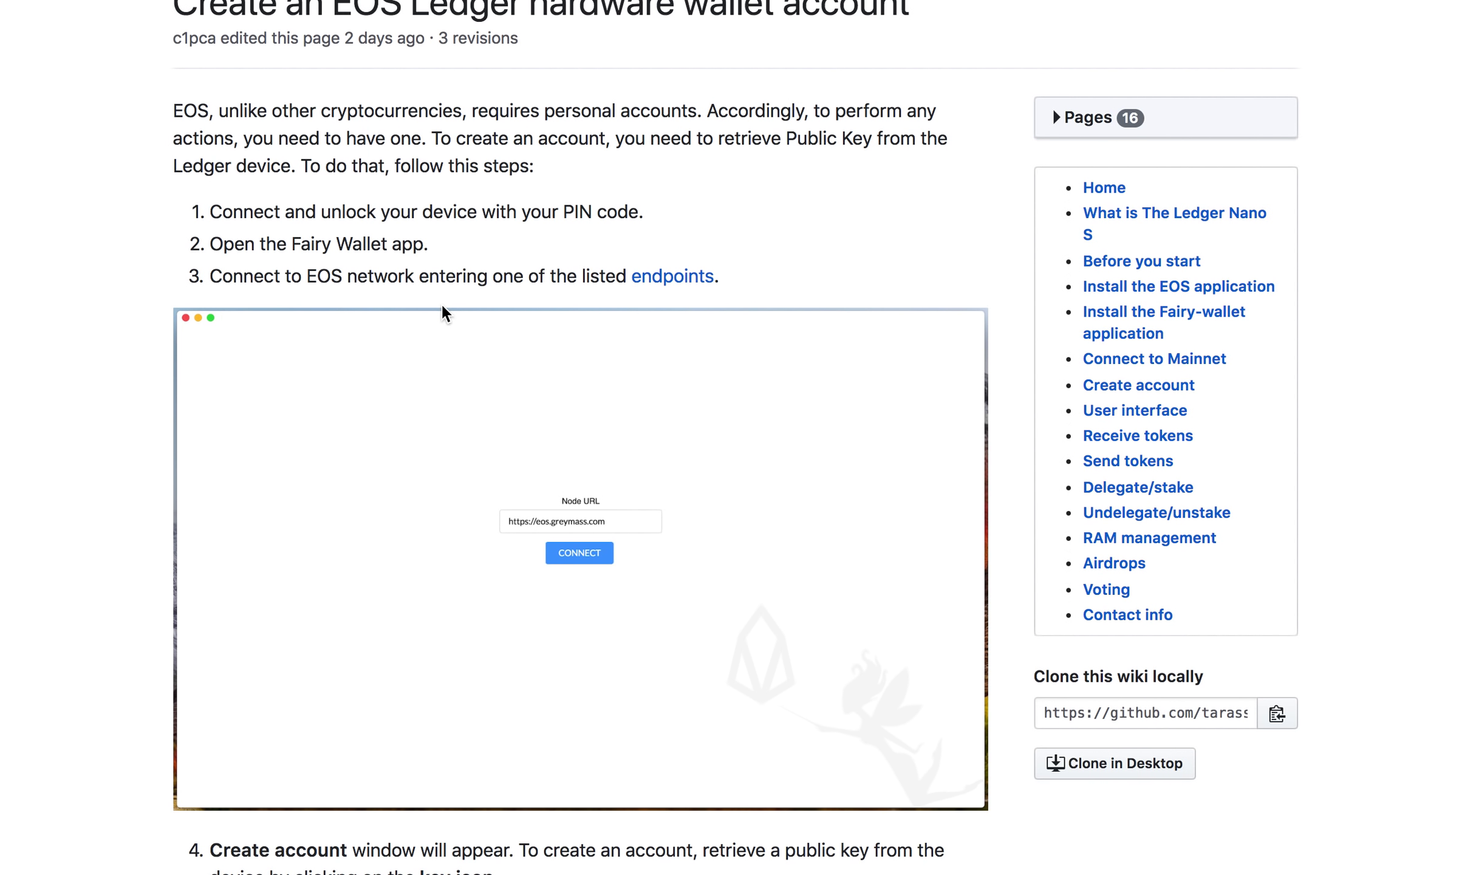
scroll(442, 307, "up", 1)
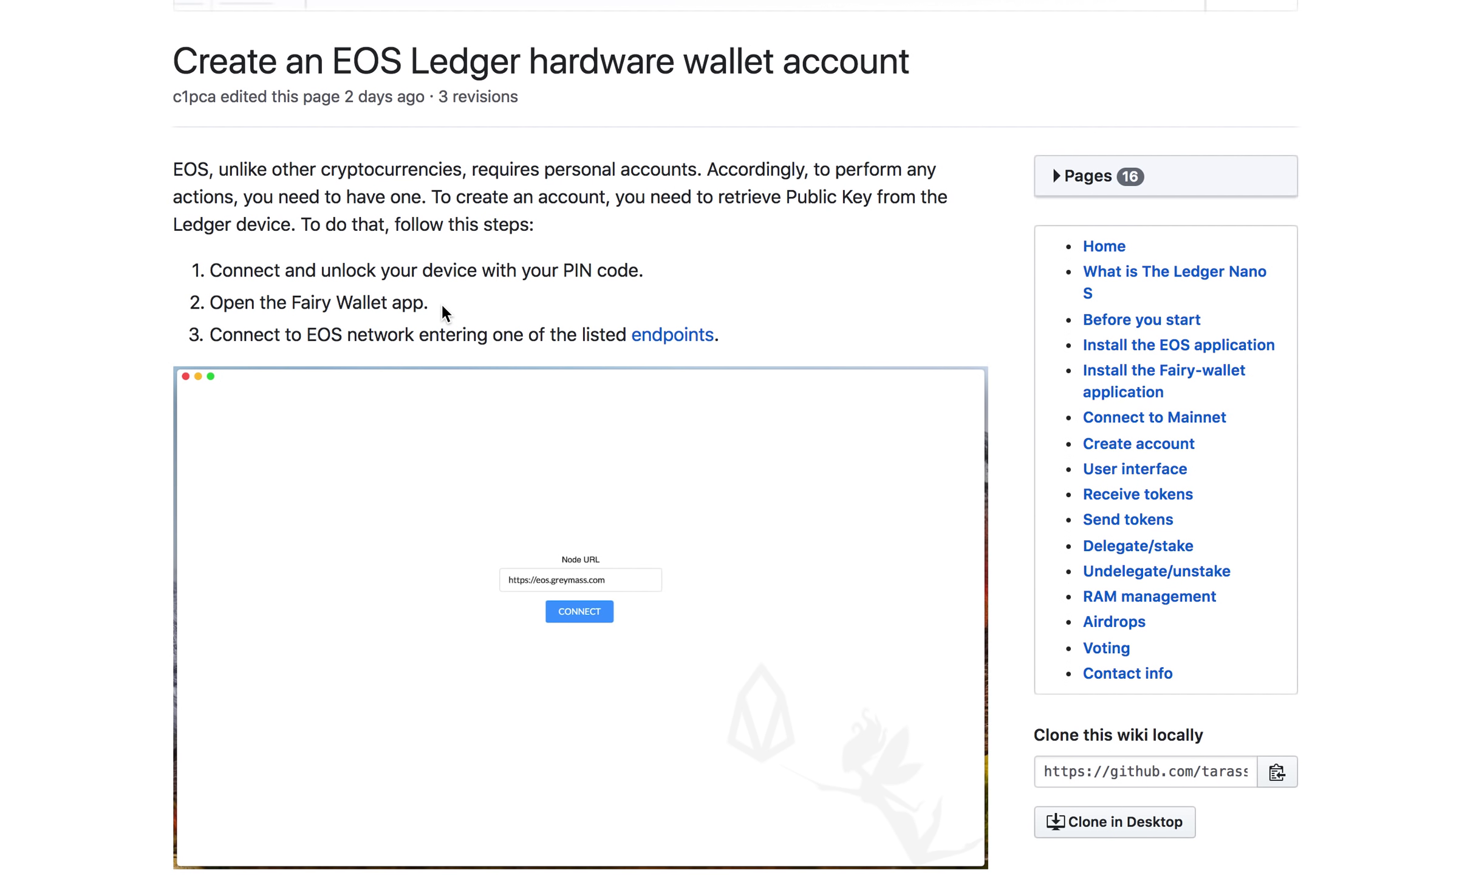
scroll(440, 303, "down", 1)
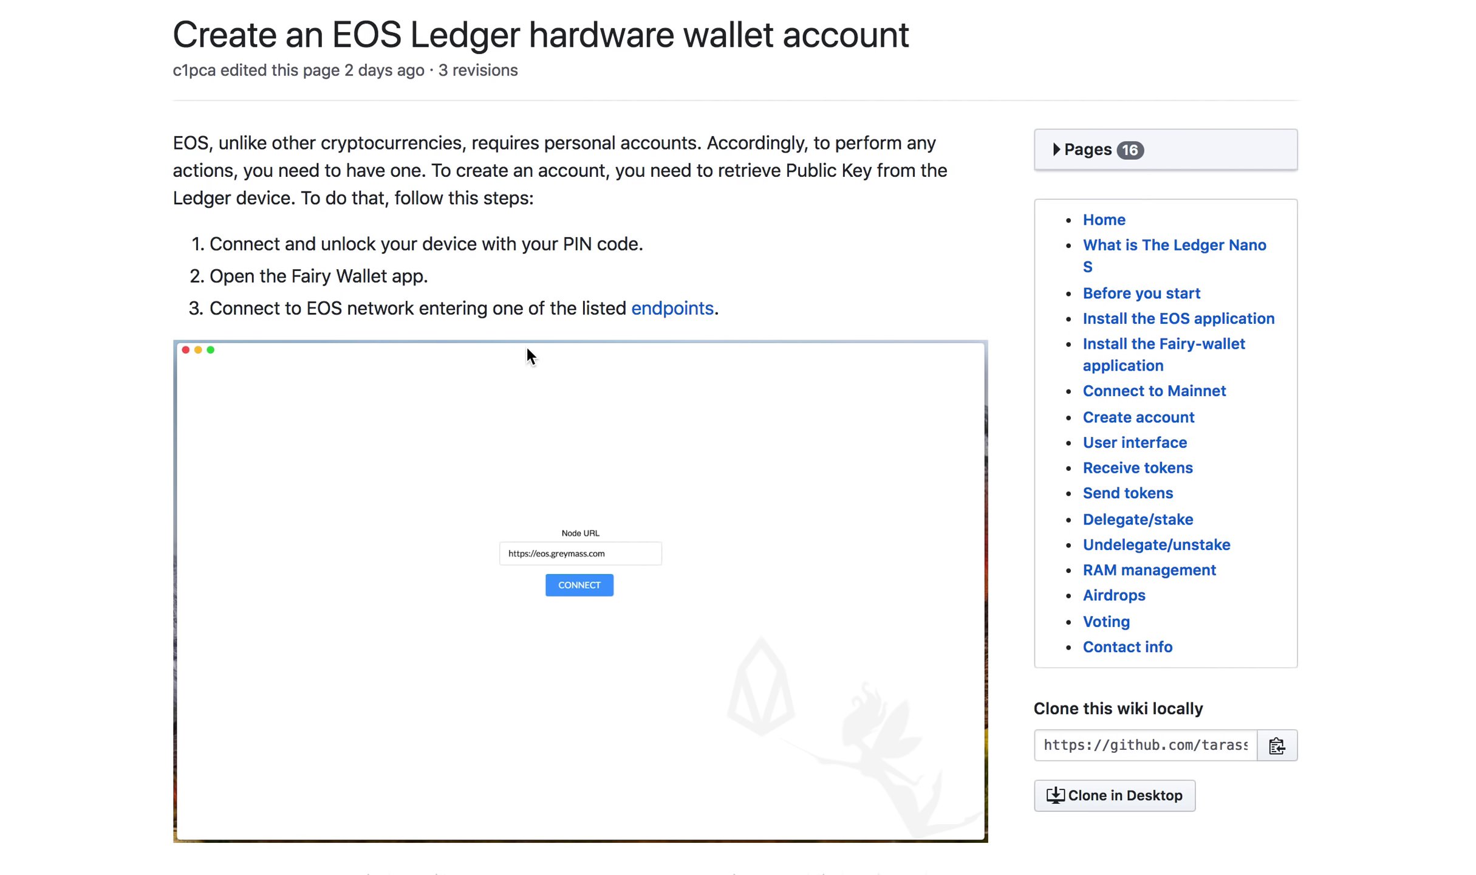
scroll(449, 380, "down", 5)
scroll(448, 380, "down", 5)
scroll(448, 379, "down", 5)
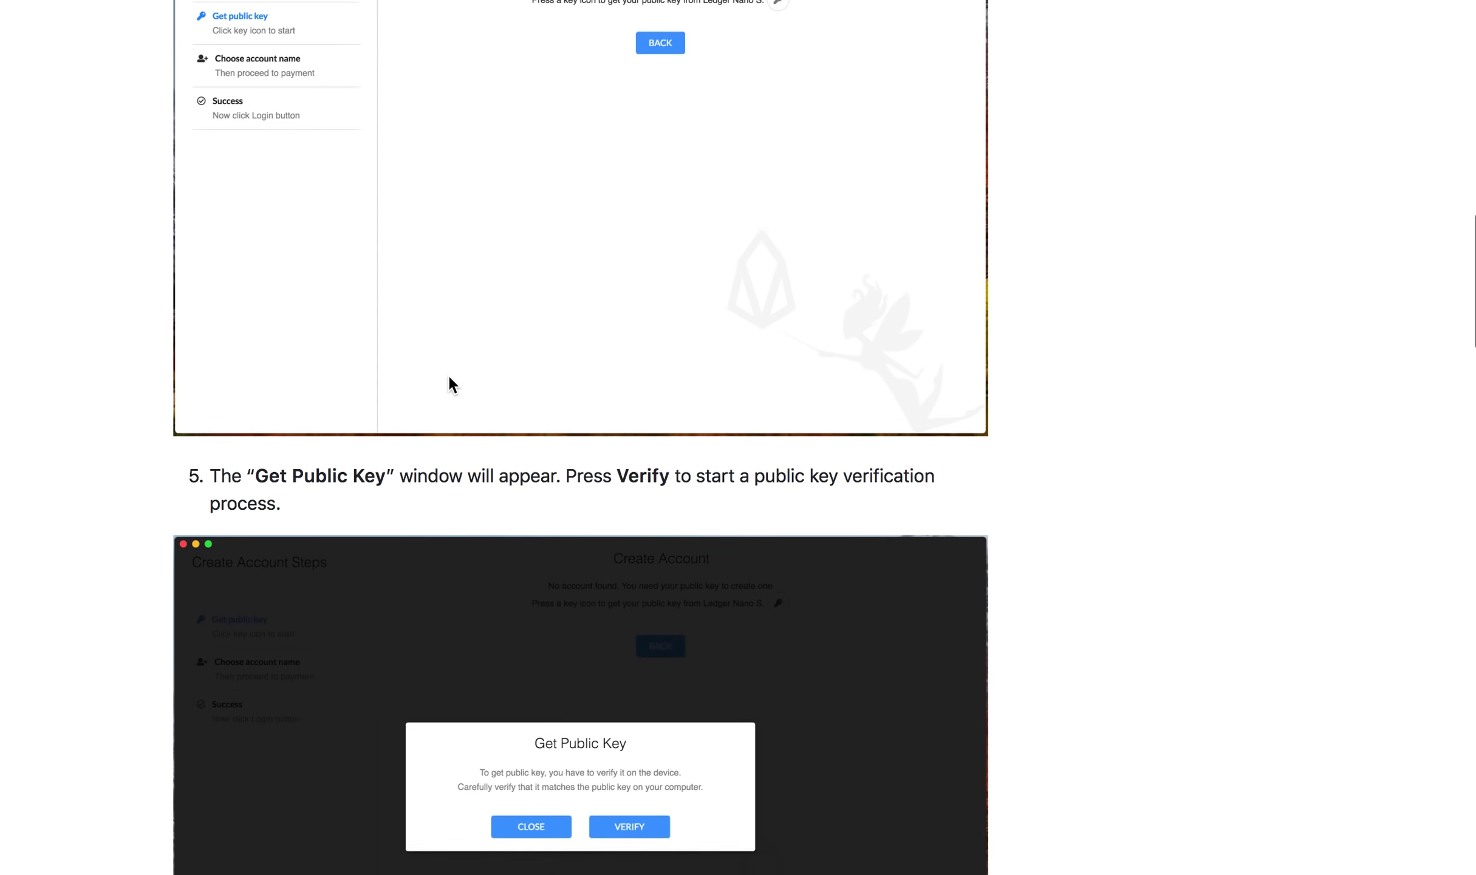
scroll(448, 380, "down", 10)
scroll(449, 375, "down", 5)
scroll(448, 375, "down", 7)
scroll(448, 375, "down", 3)
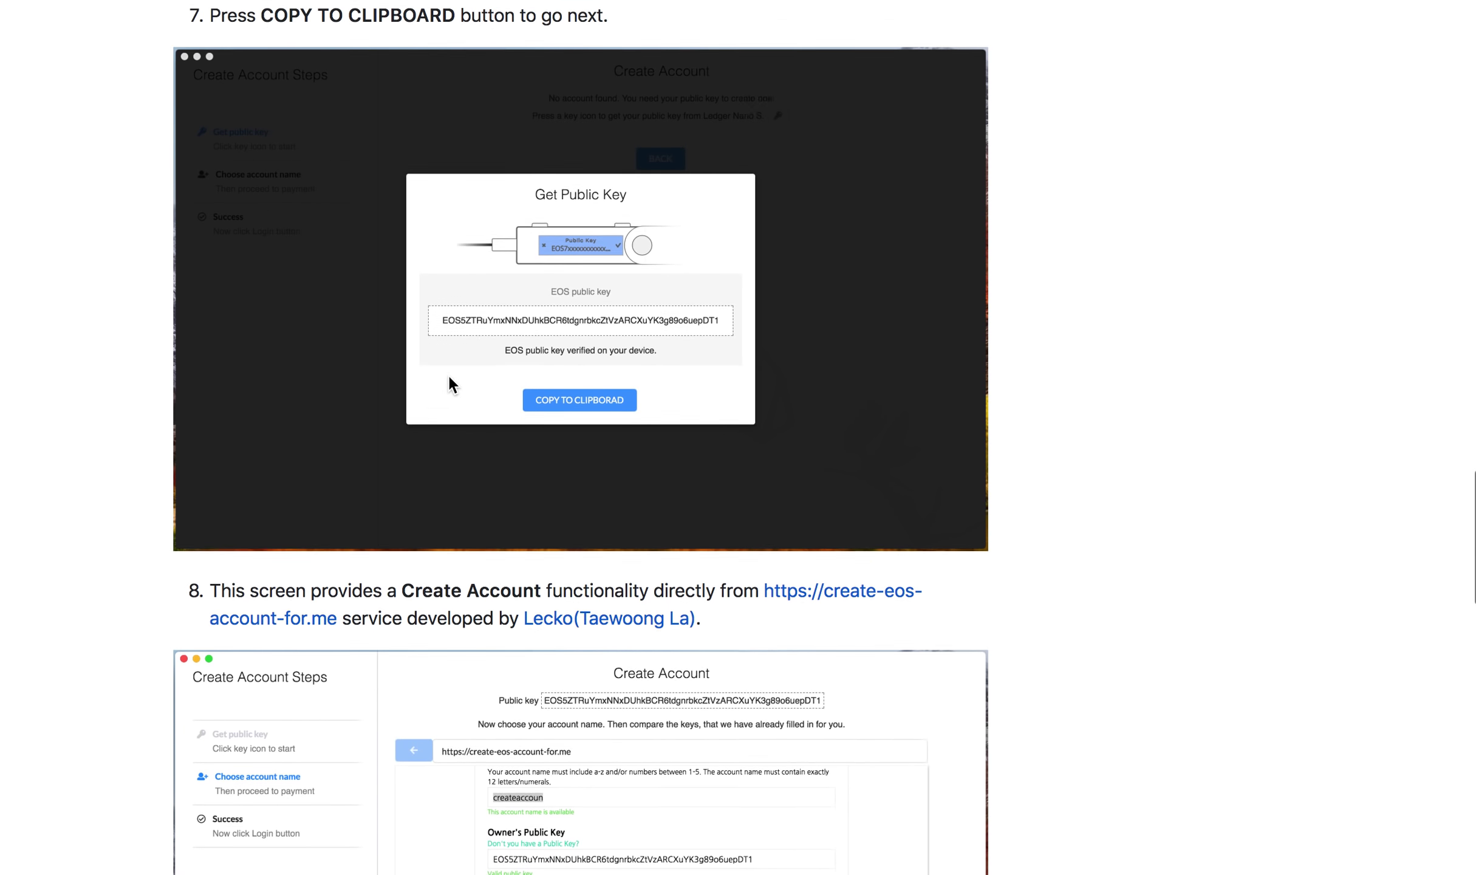
scroll(448, 375, "up", 1)
scroll(450, 346, "up", 3)
scroll(451, 294, "down", 1)
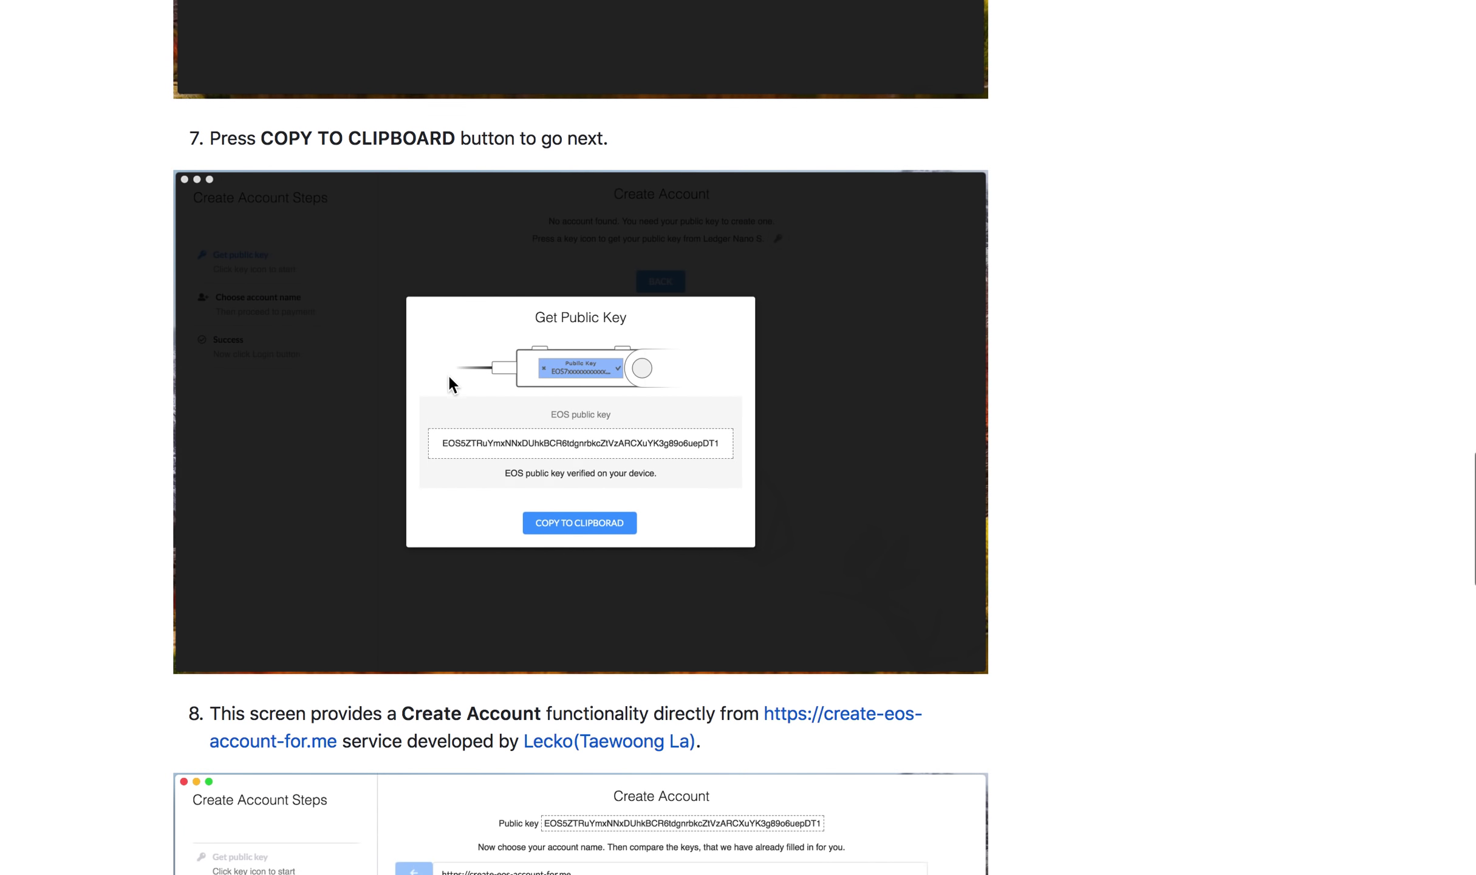
scroll(557, 382, "down", 1)
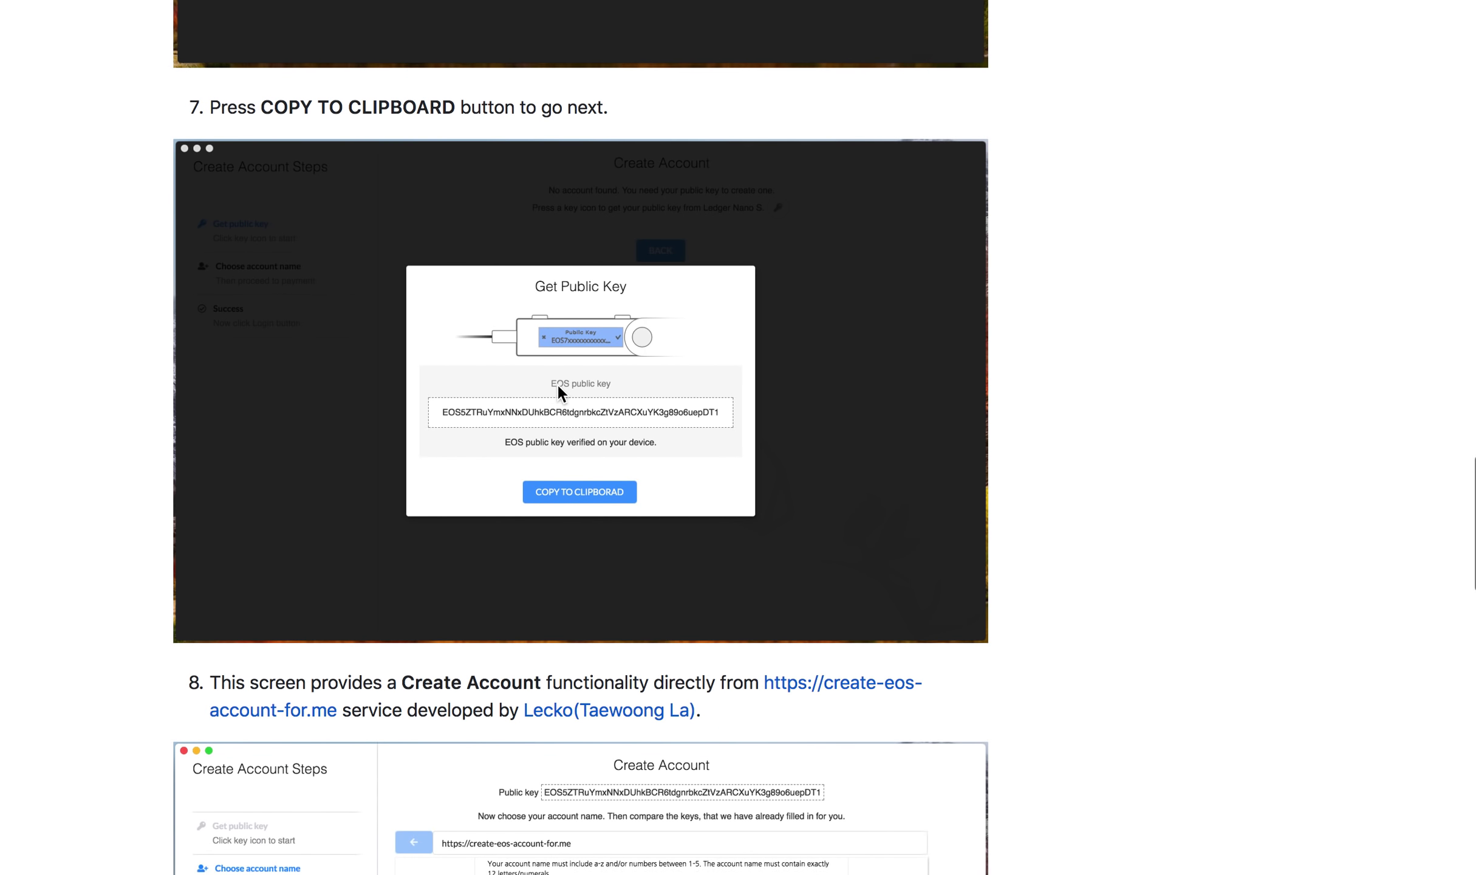
scroll(558, 340, "up", 1)
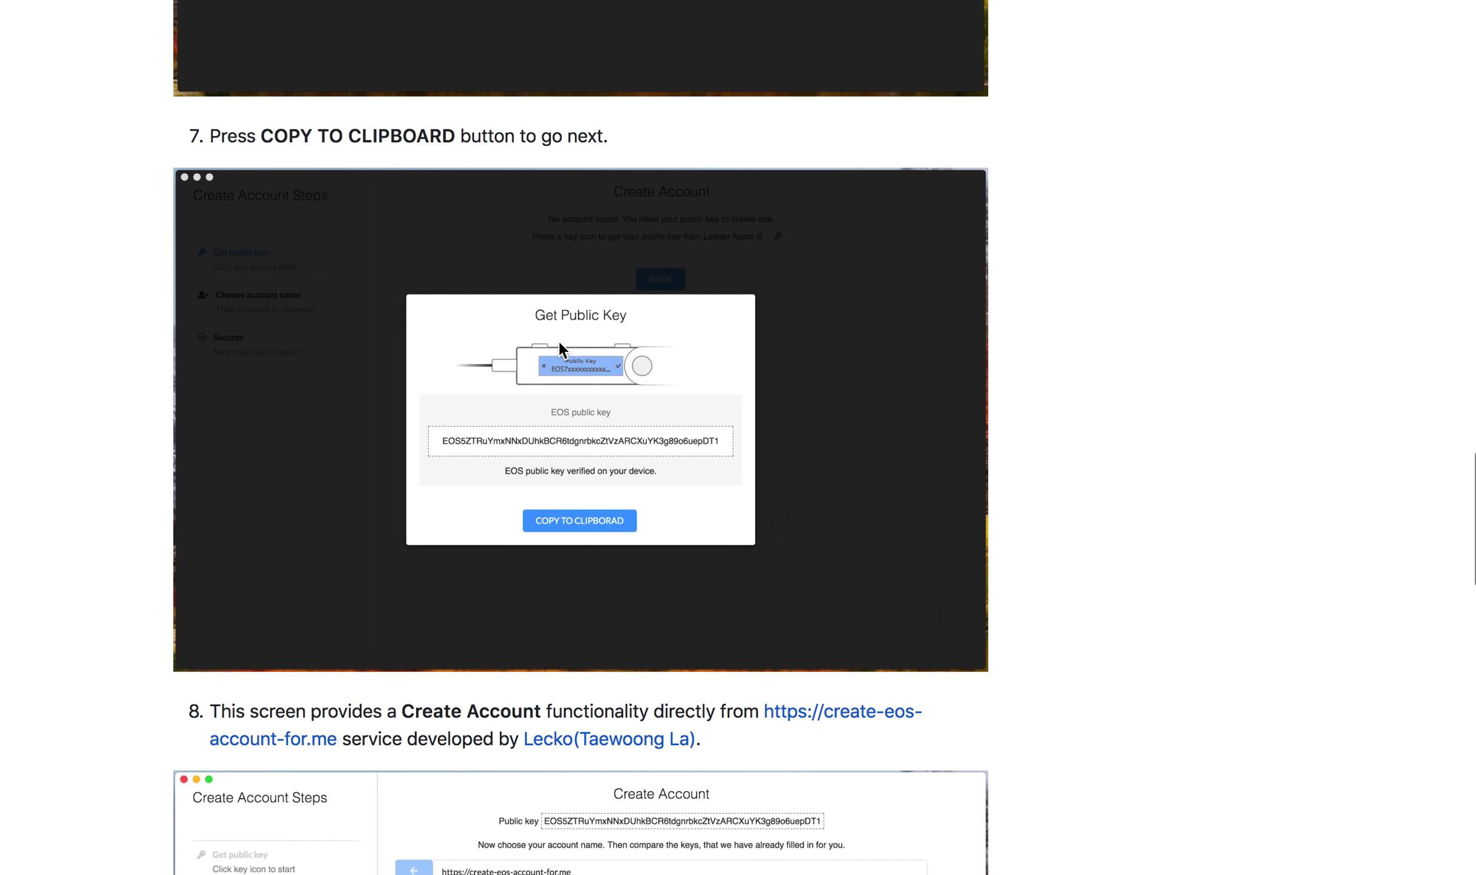
scroll(559, 340, "down", 3)
scroll(558, 340, "down", 2)
scroll(558, 340, "down", 1)
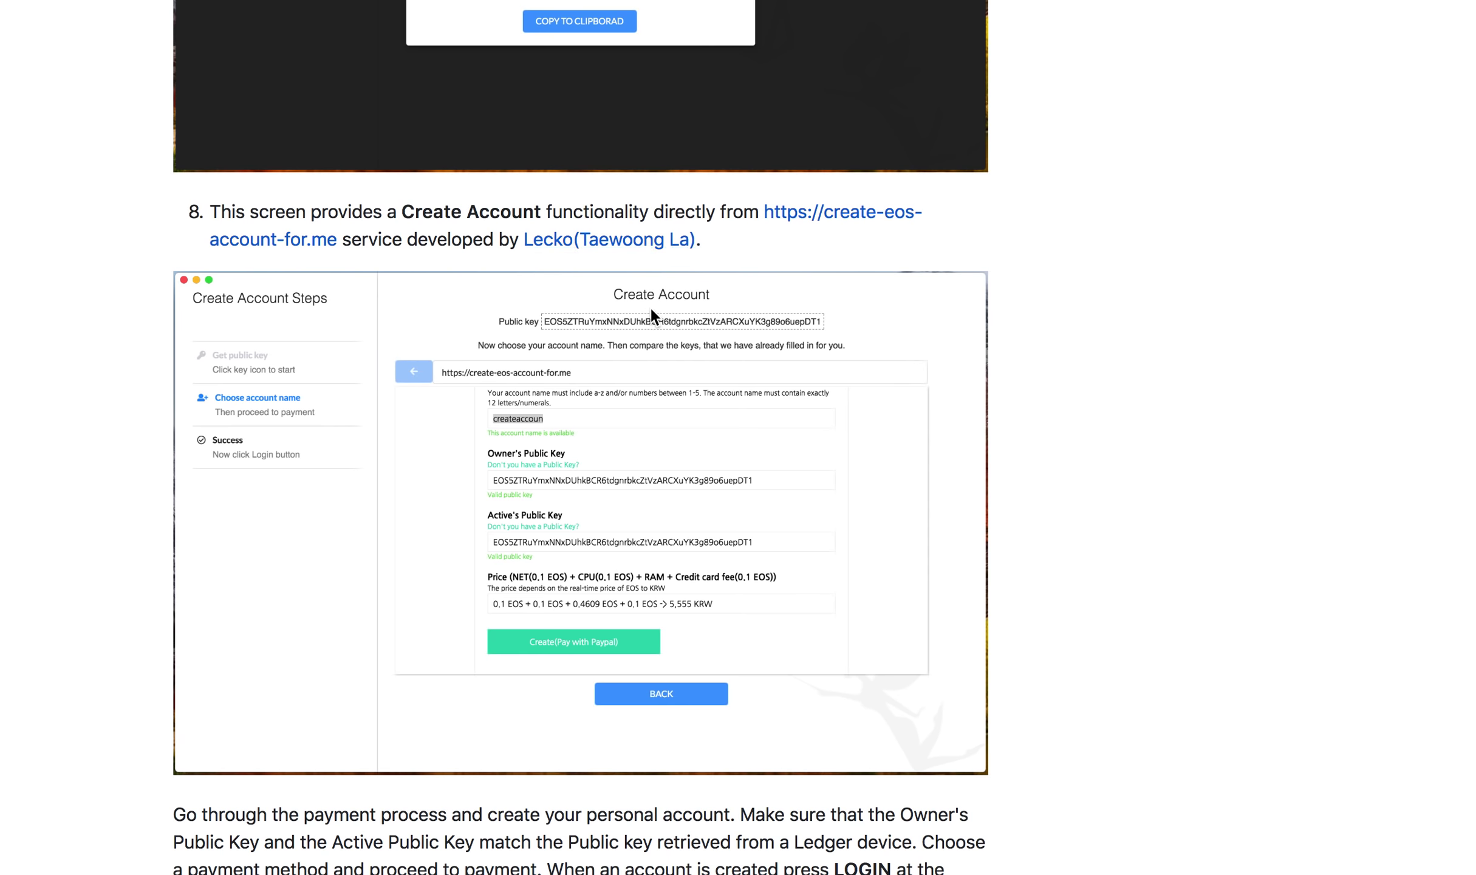
scroll(649, 305, "down", 5)
scroll(649, 305, "down", 5)
scroll(649, 305, "down", 3)
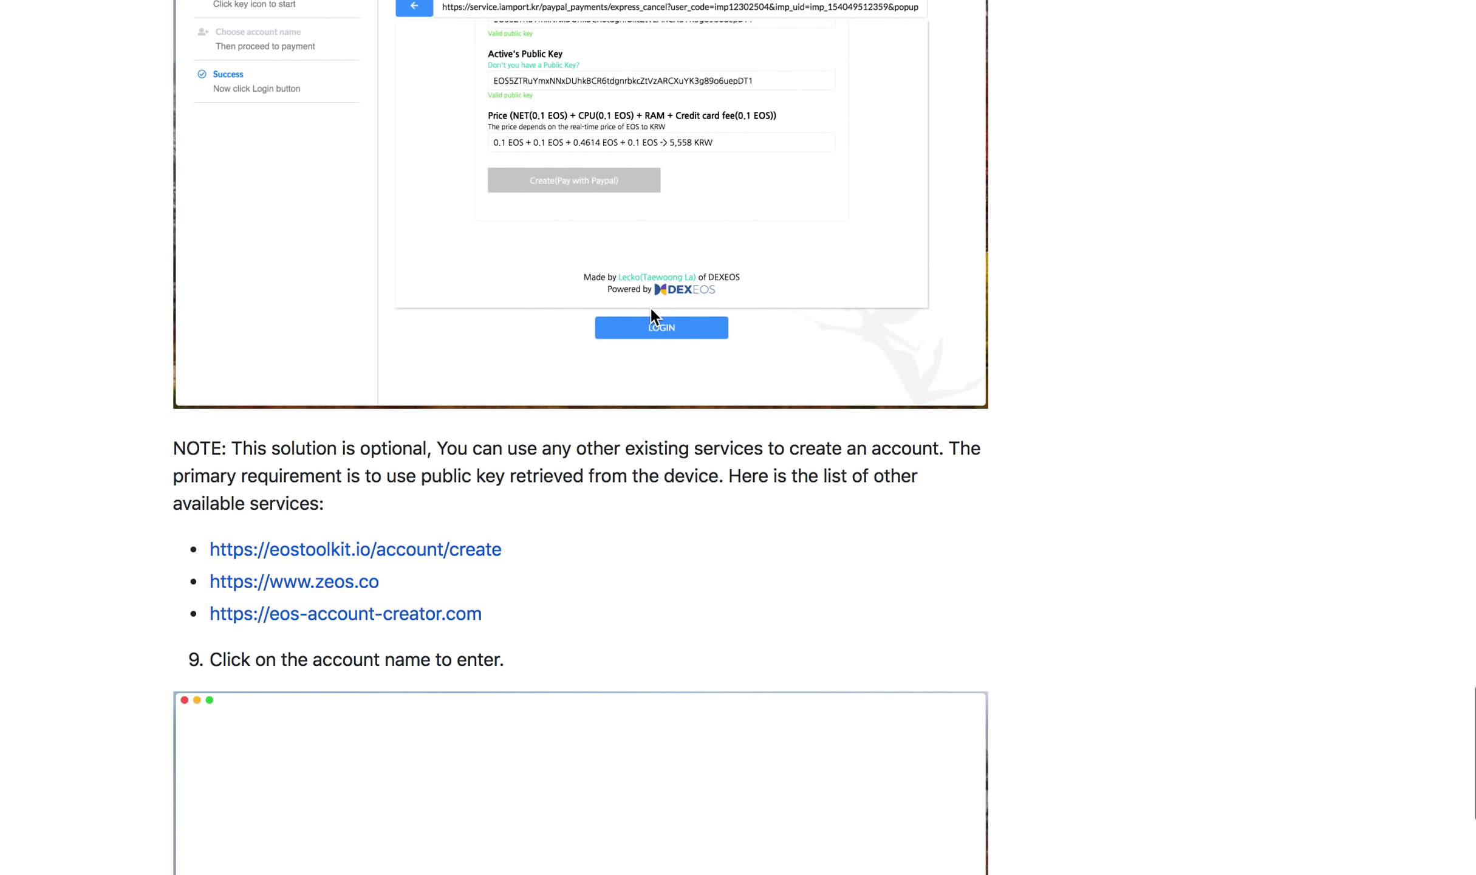
scroll(650, 305, "up", 1)
scroll(649, 306, "up", 3)
scroll(649, 306, "up", 4)
scroll(650, 306, "up", 3)
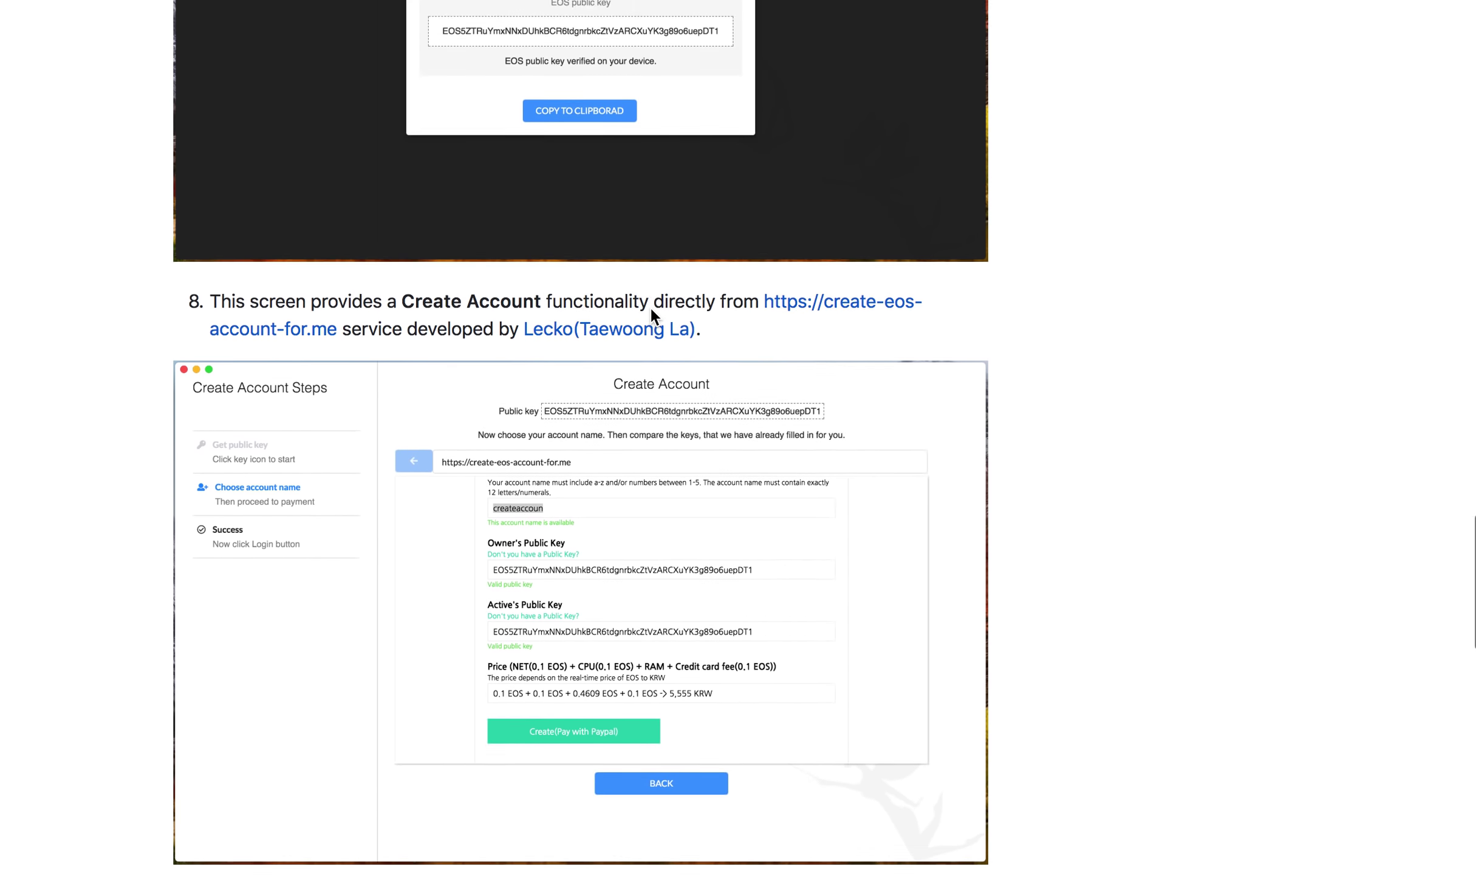
scroll(650, 305, "up", 2)
scroll(651, 308, "up", 4)
scroll(650, 308, "up", 1)
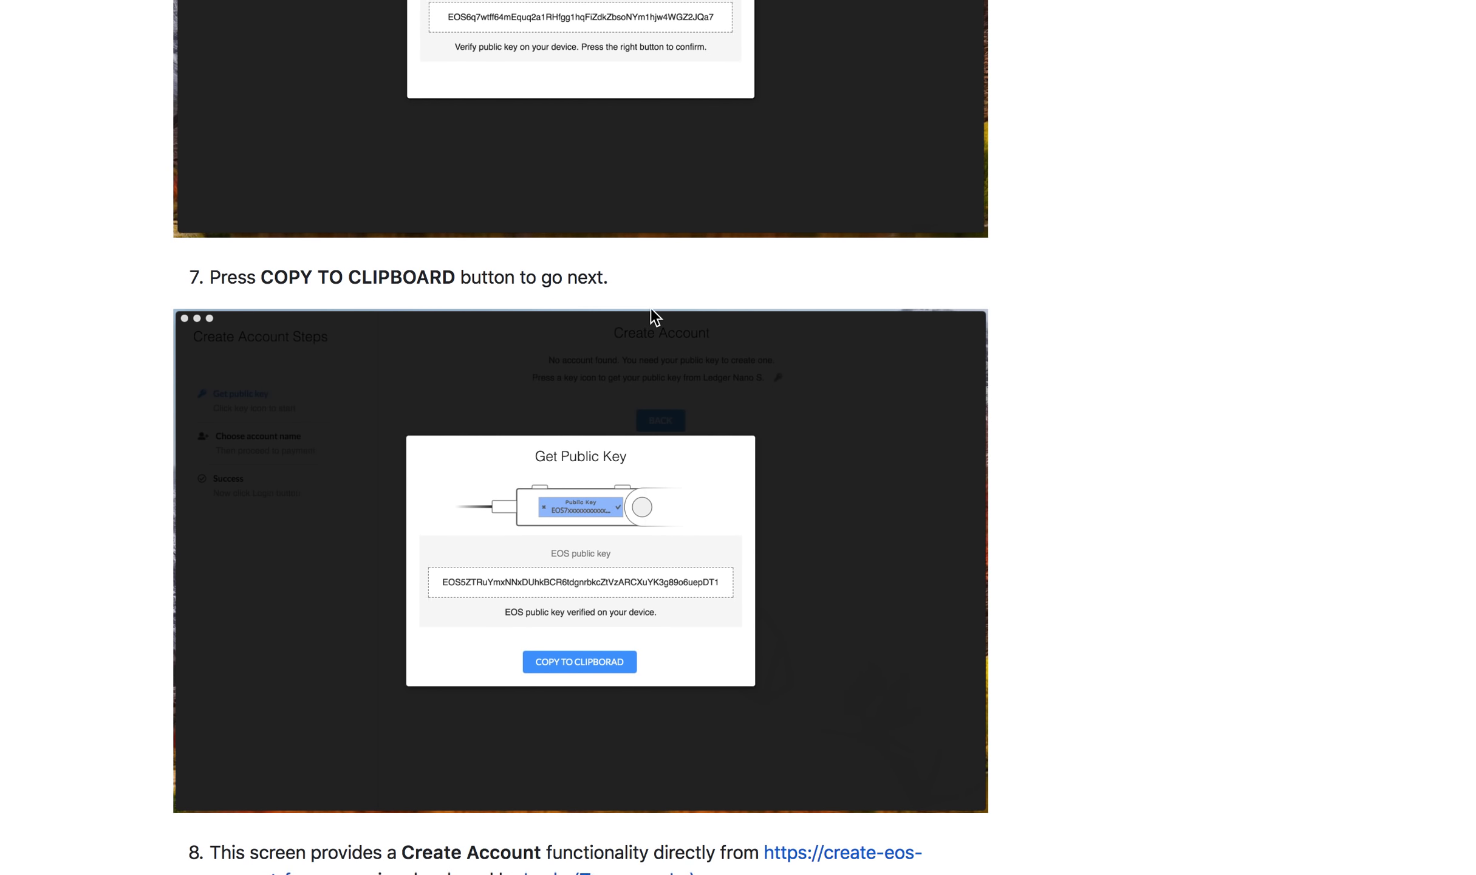
scroll(651, 308, "up", 1)
scroll(651, 308, "up", 3)
scroll(651, 308, "up", 4)
scroll(650, 308, "up", 2)
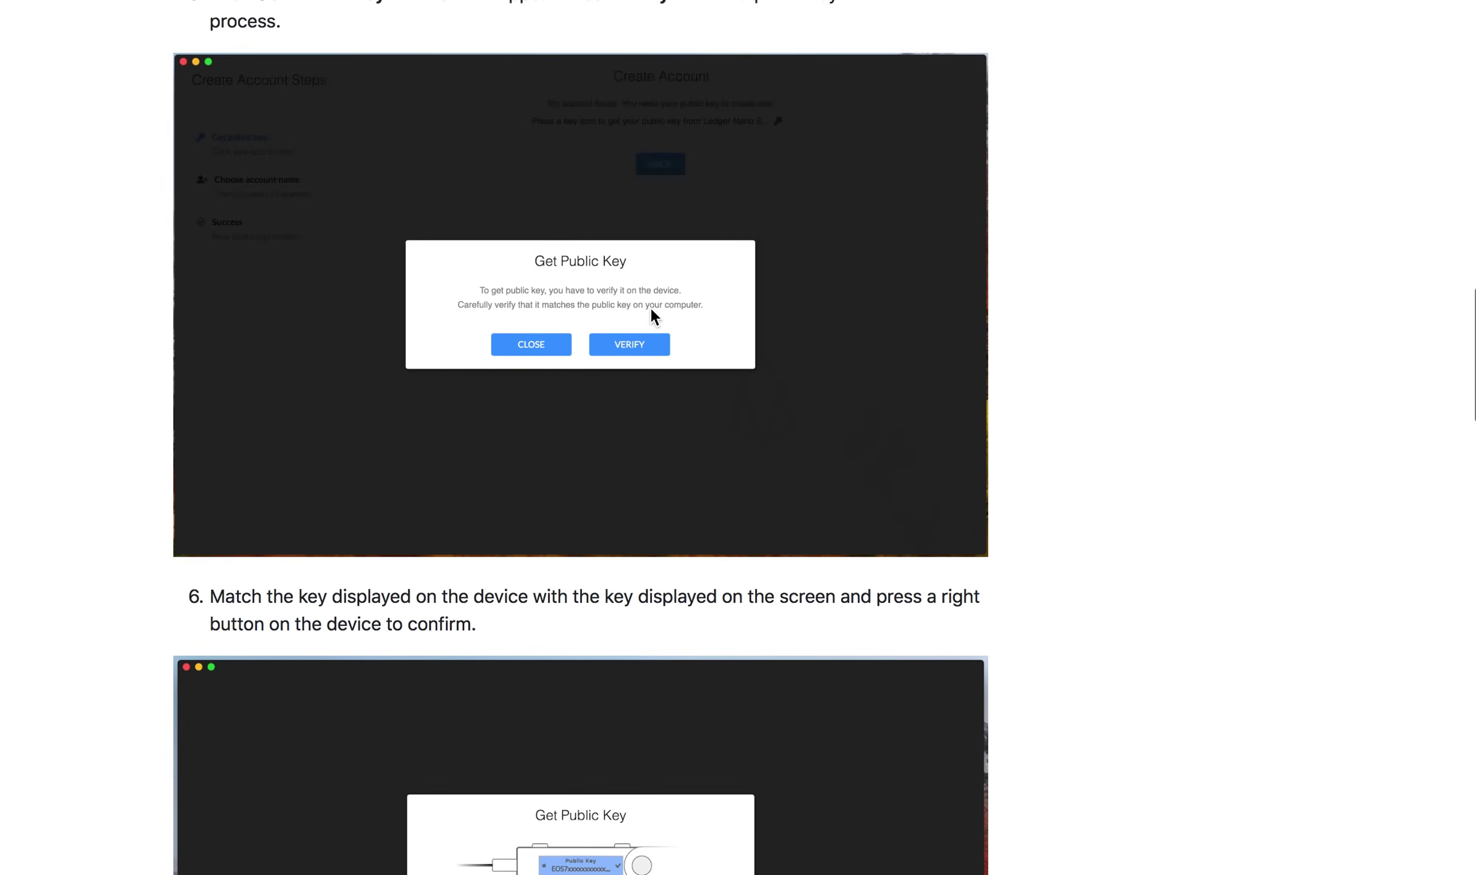
scroll(651, 308, "up", 8)
scroll(651, 308, "up", 4)
scroll(651, 308, "up", 2)
scroll(651, 308, "up", 2)
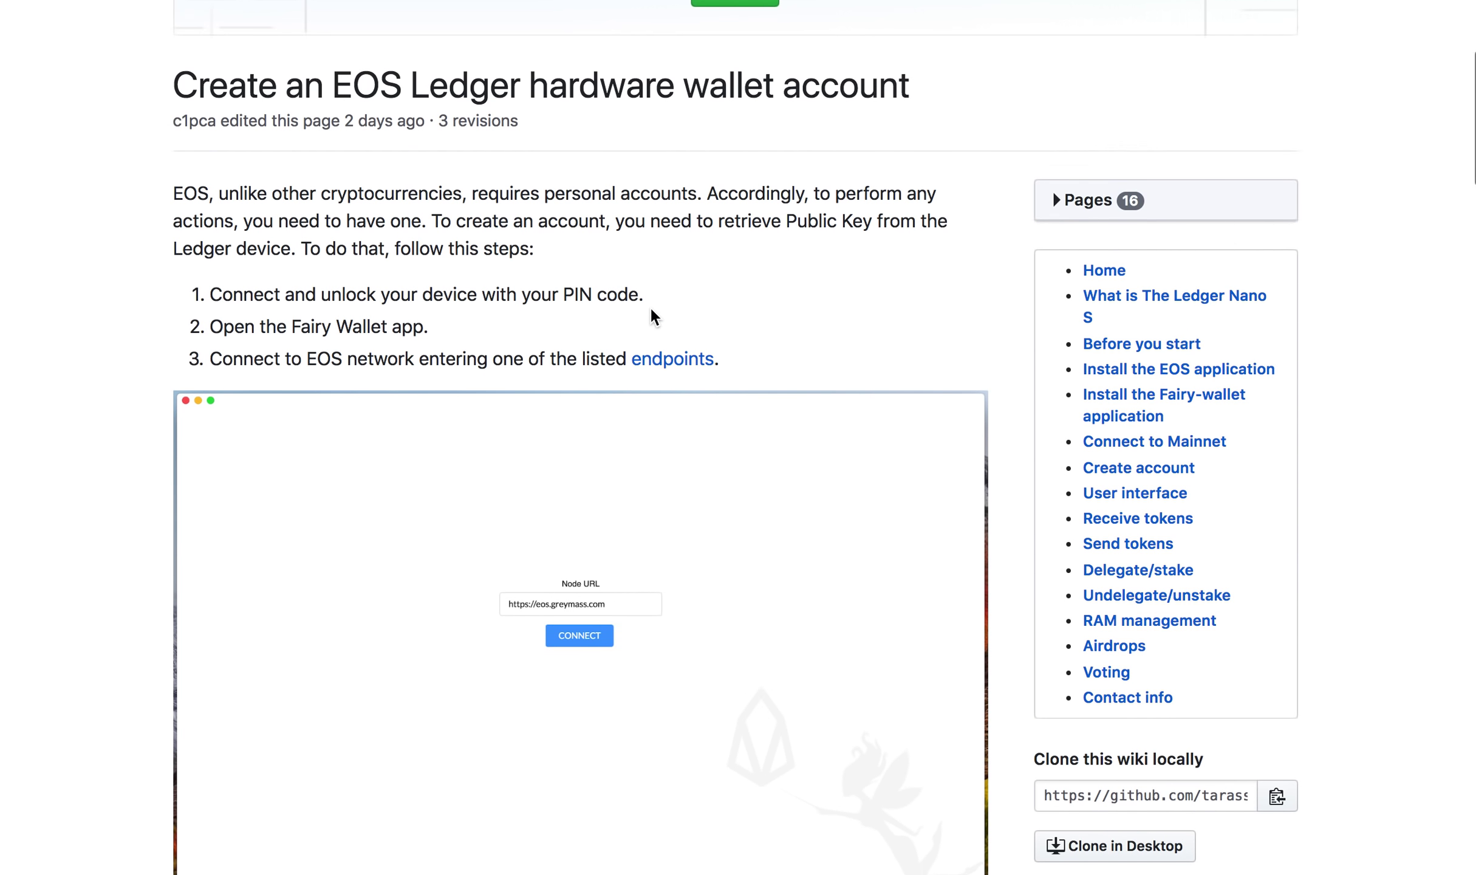
scroll(651, 308, "up", 3)
scroll(650, 308, "up", 1)
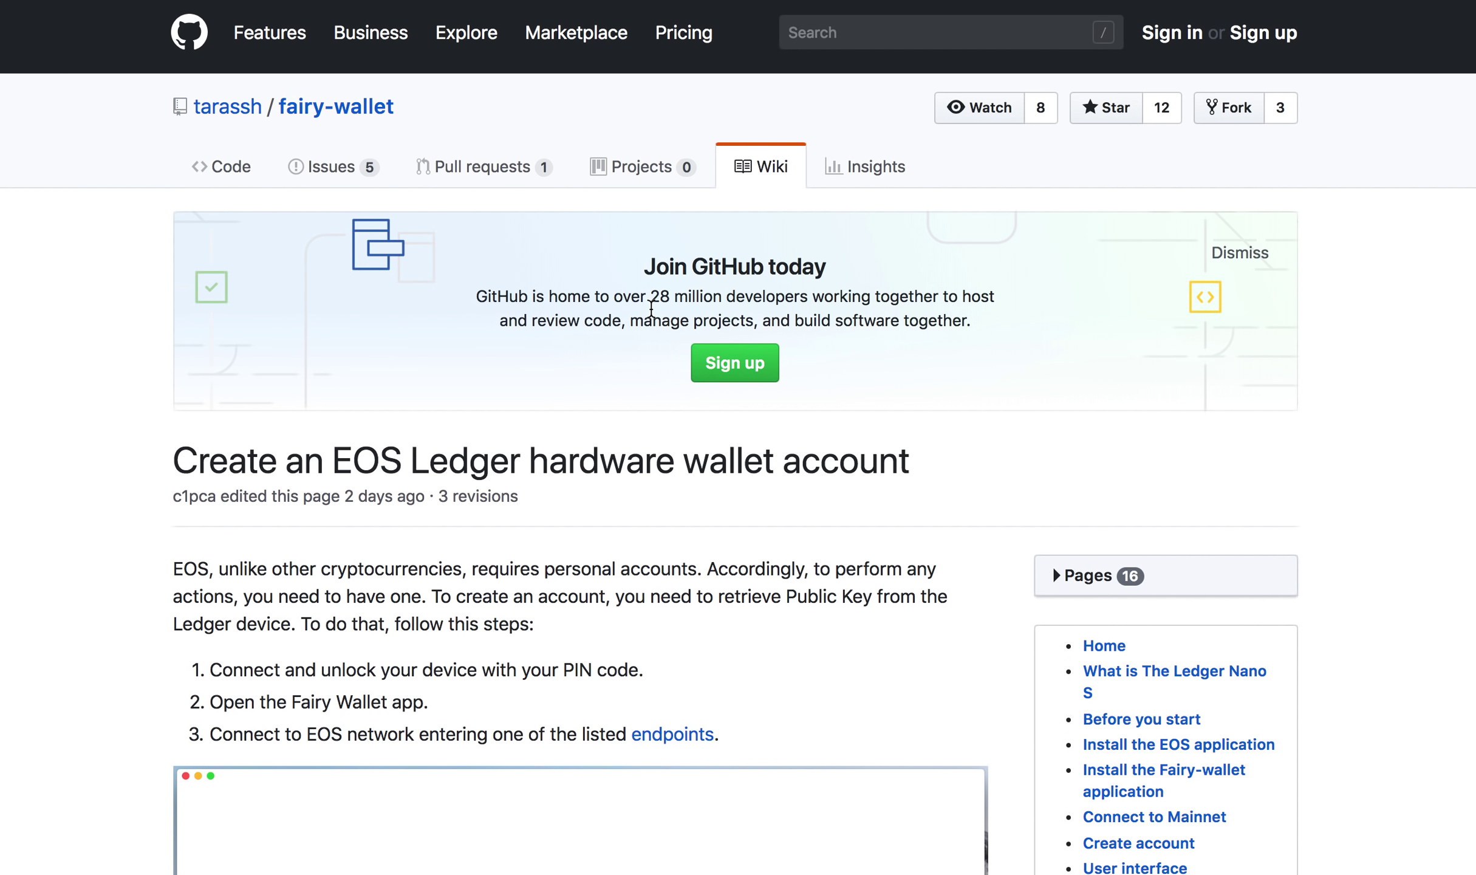
scroll(593, 507, "down", 1)
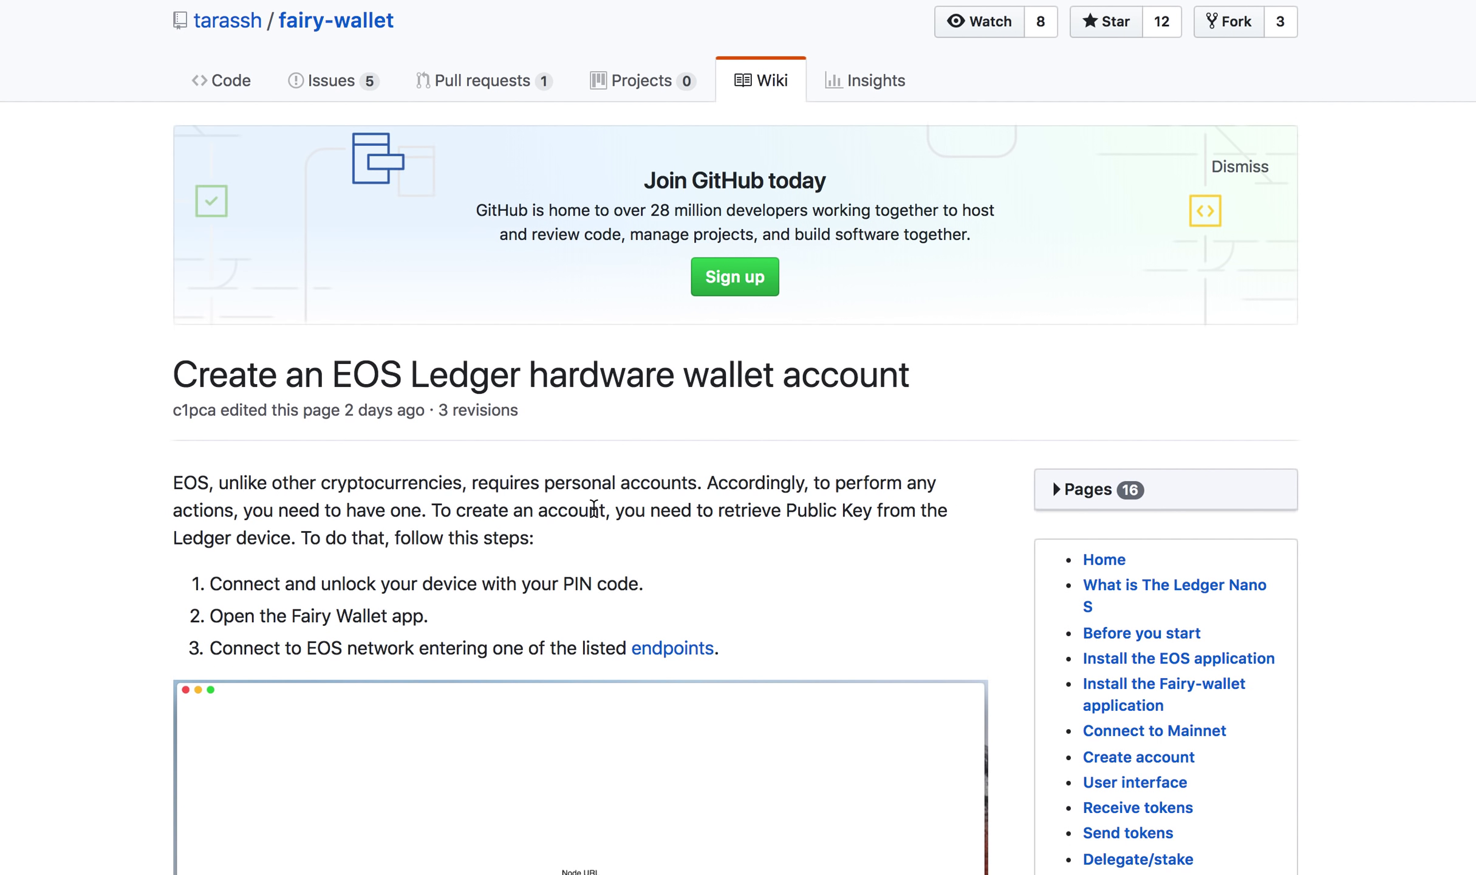
scroll(592, 508, "down", 1)
scroll(593, 508, "down", 1)
scroll(593, 508, "down", 2)
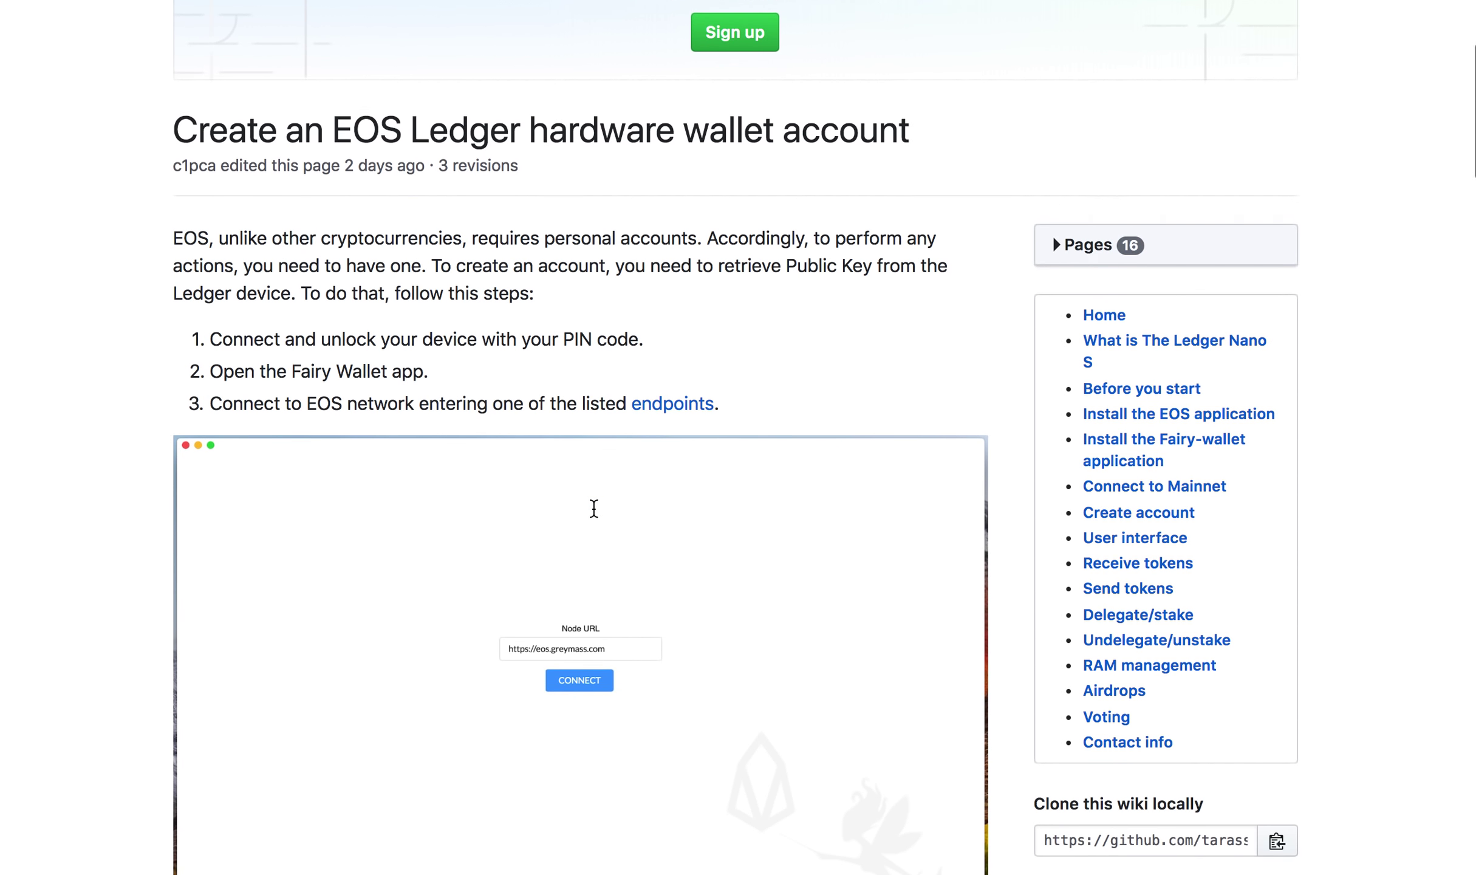
scroll(593, 515, "down", 1)
scroll(593, 516, "down", 1)
scroll(593, 516, "down", 1)
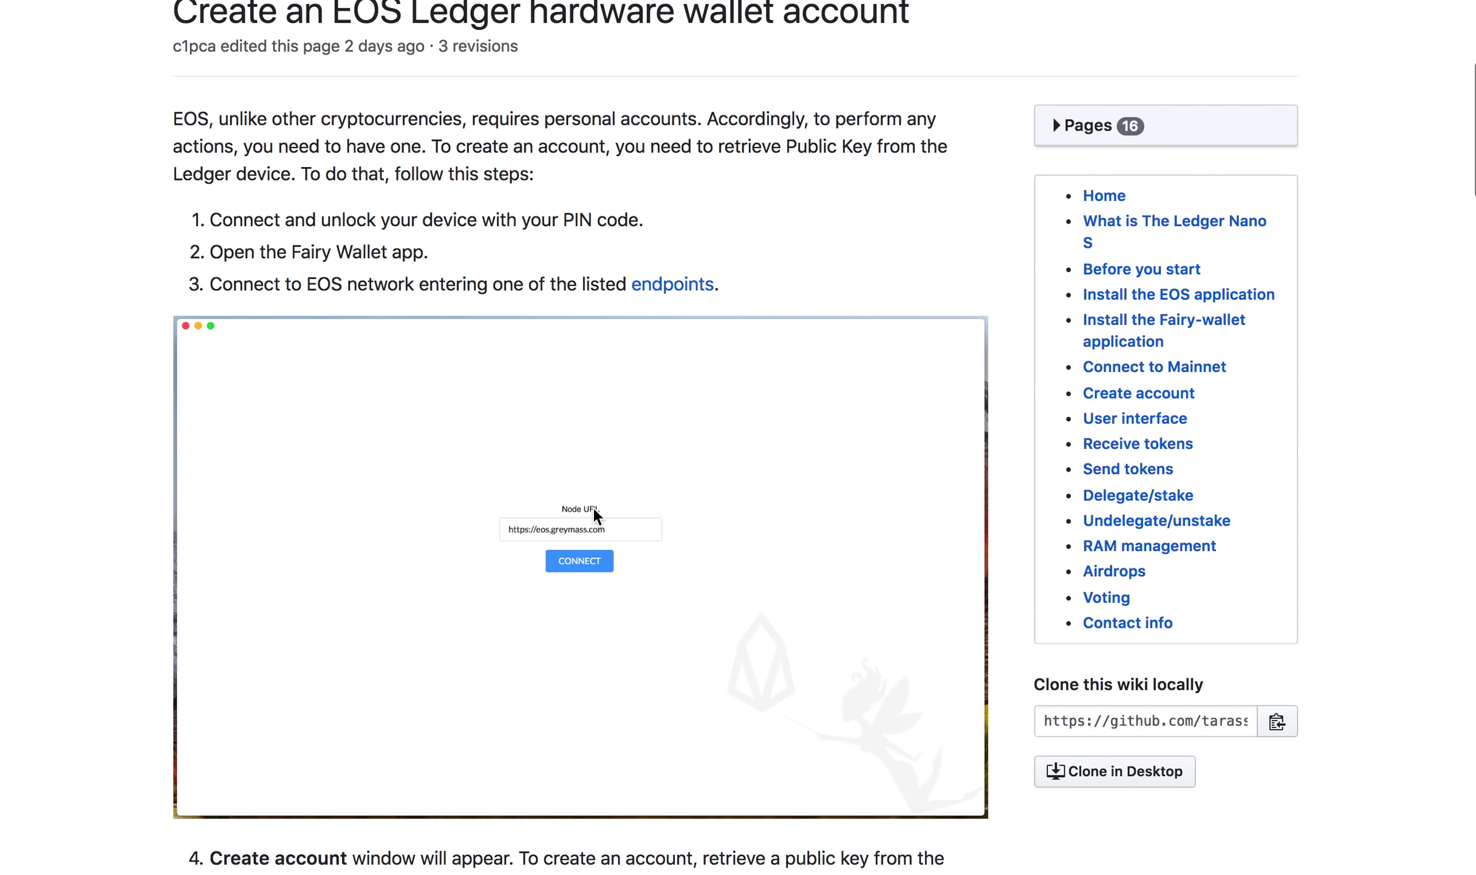
scroll(593, 505, "down", 1)
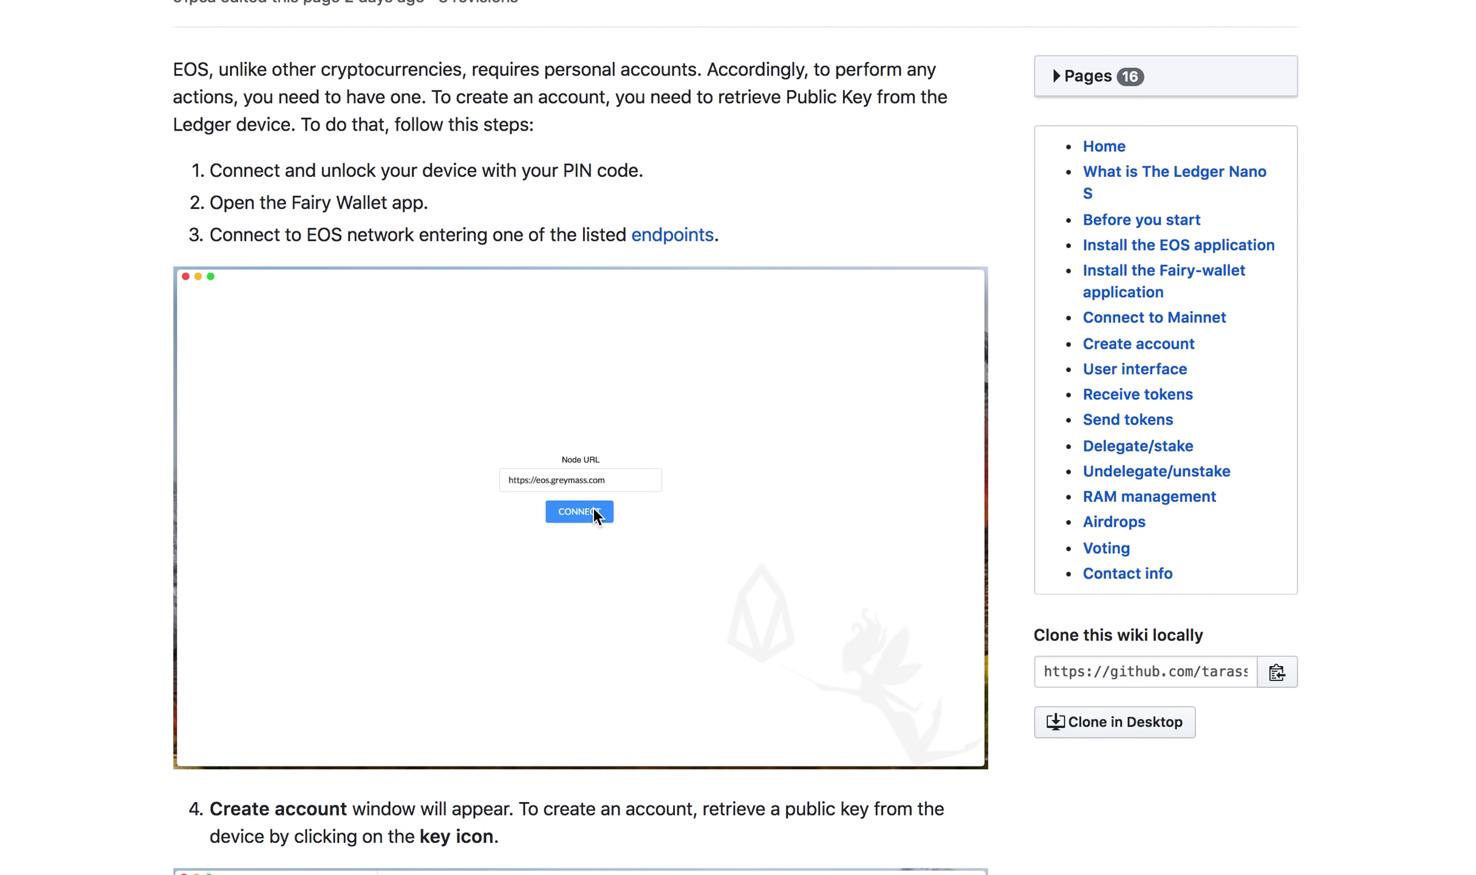
scroll(593, 508, "down", 2)
scroll(593, 508, "down", 1)
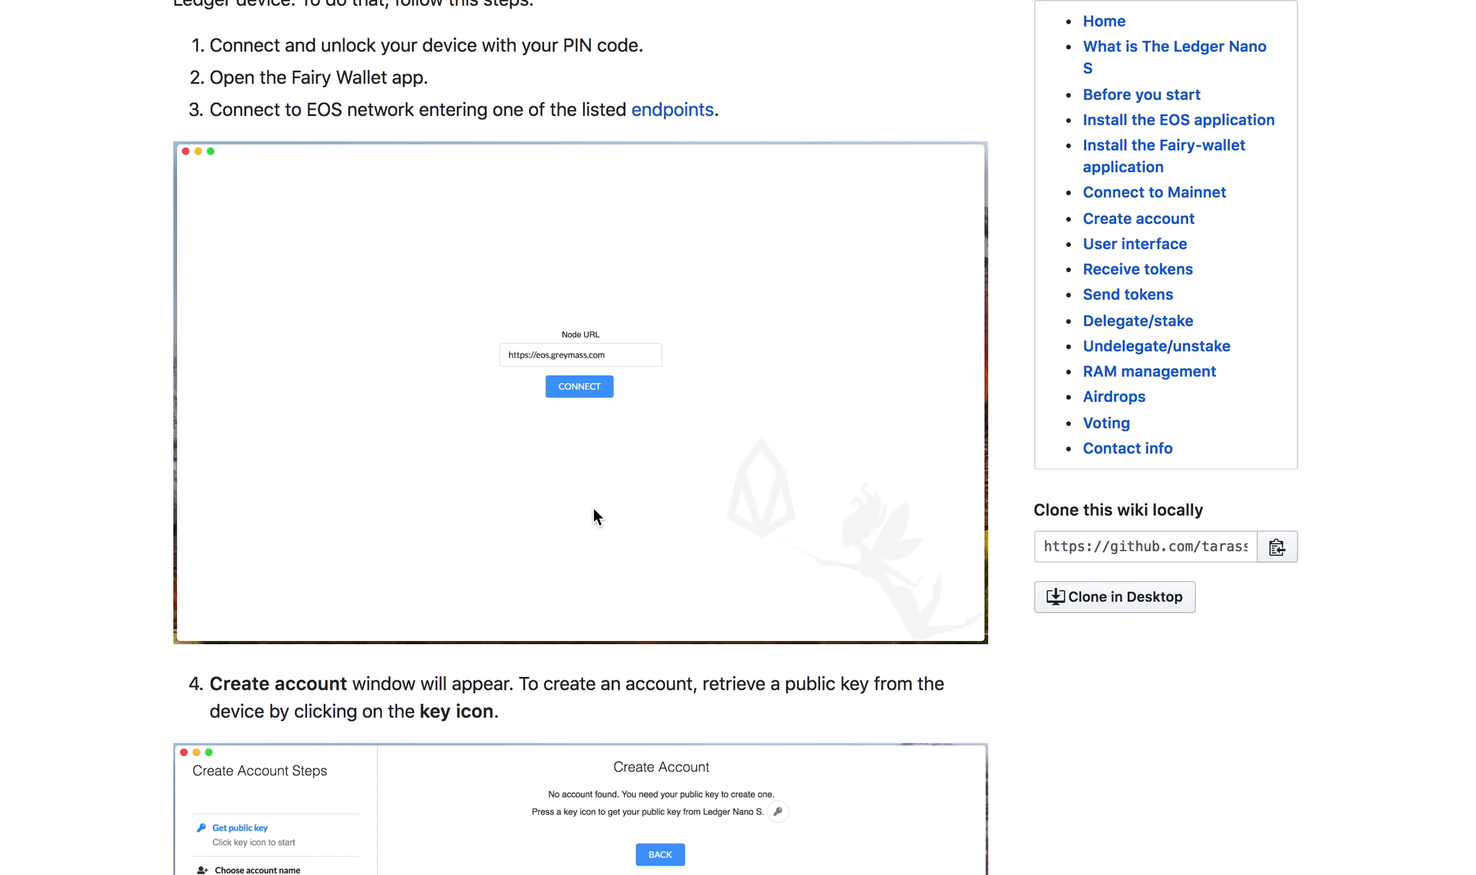
scroll(593, 509, "up", 2)
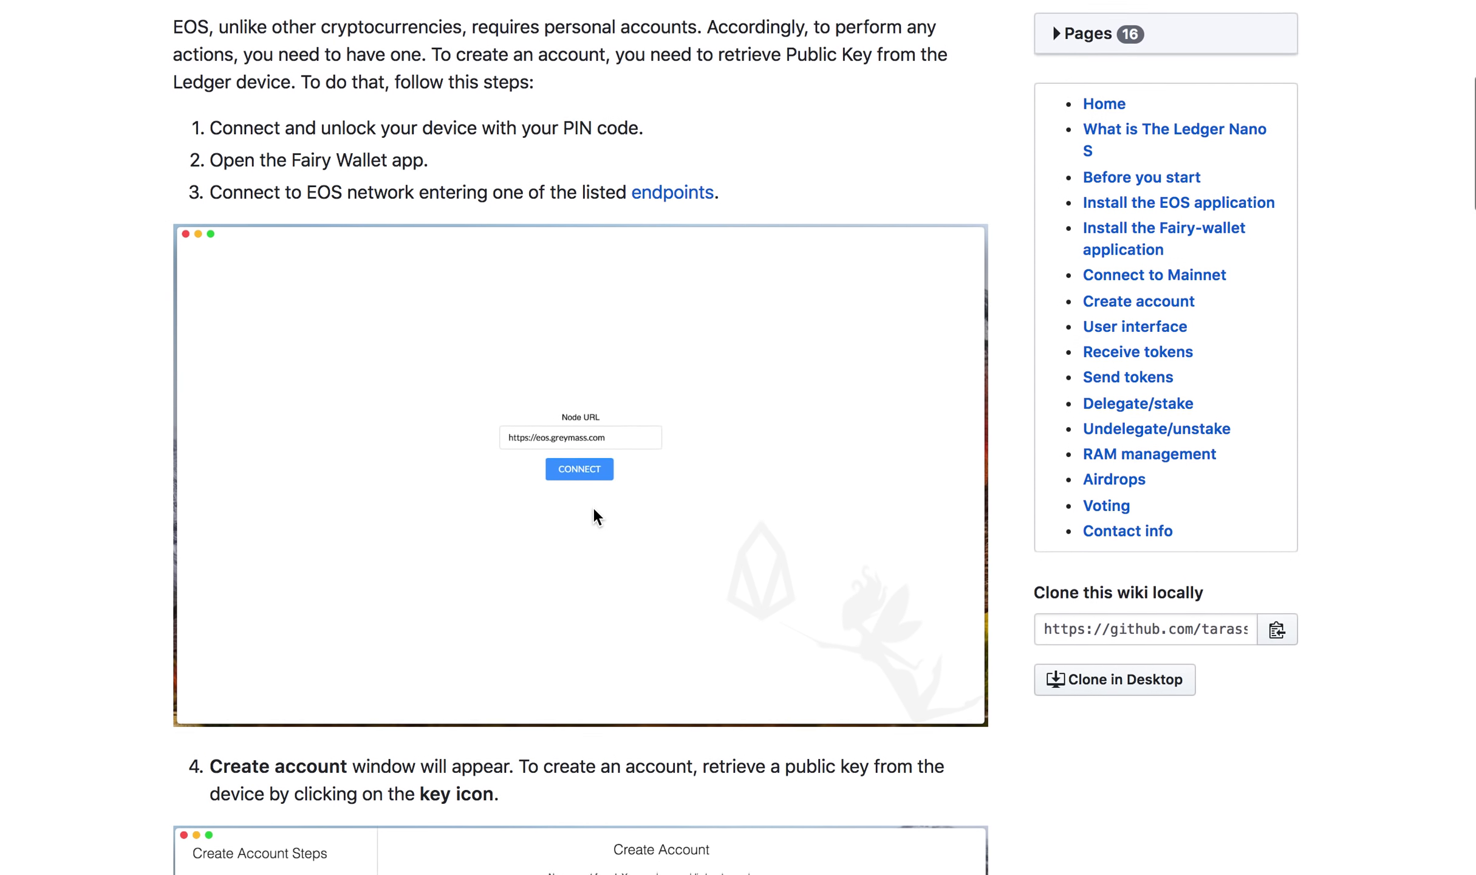
scroll(593, 509, "up", 1)
scroll(593, 509, "down", 2)
scroll(594, 509, "down", 1)
scroll(594, 509, "down", 1)
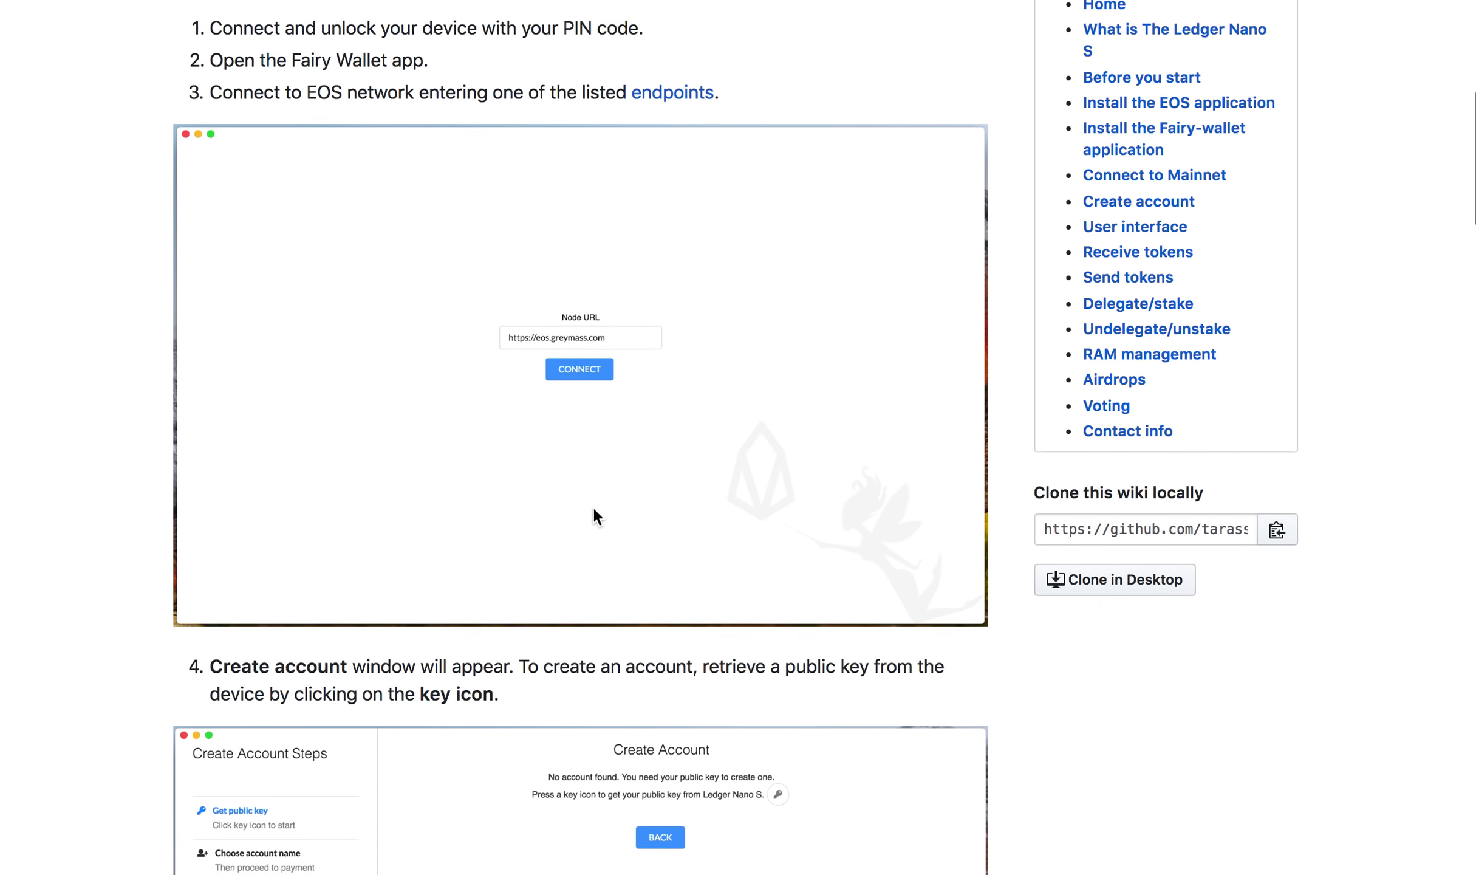
scroll(594, 510, "down", 2)
scroll(595, 509, "down", 5)
scroll(593, 508, "down", 5)
scroll(593, 508, "down", 12)
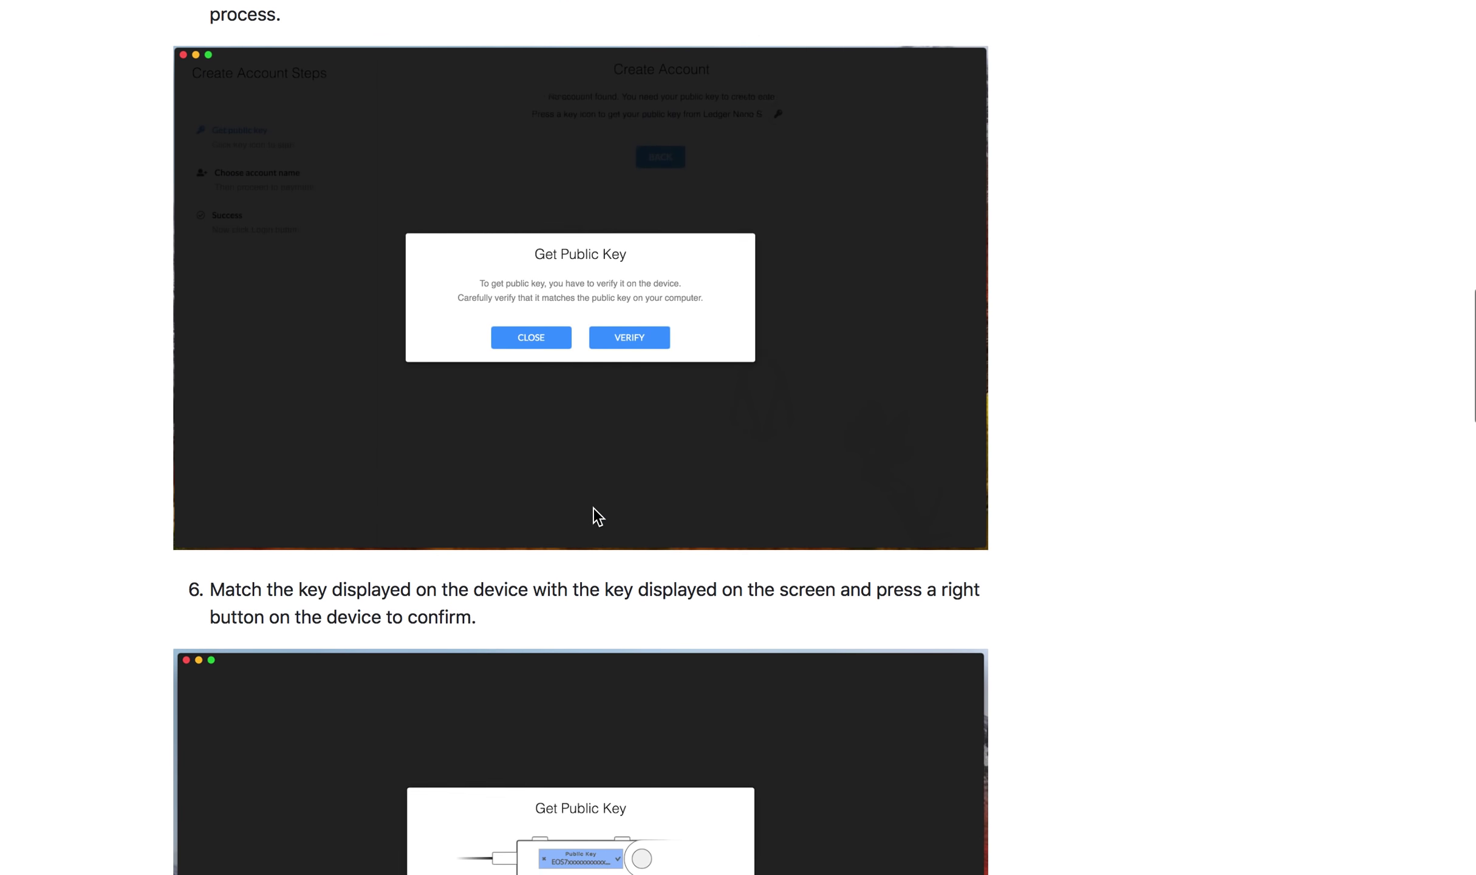
scroll(593, 508, "down", 5)
scroll(593, 508, "down", 12)
scroll(593, 505, "down", 5)
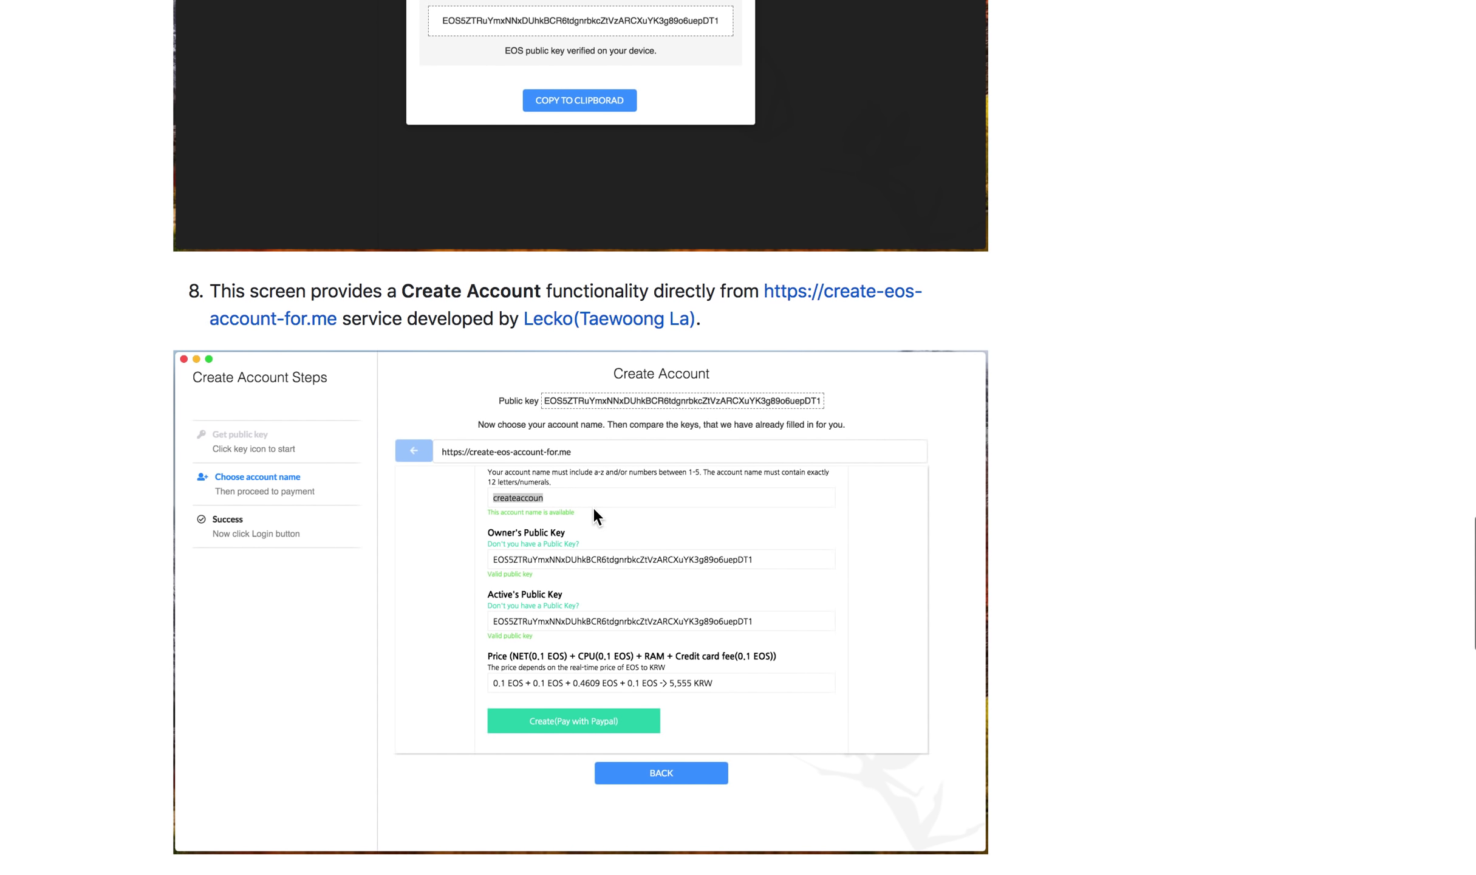
scroll(593, 506, "down", 1)
scroll(593, 506, "down", 4)
scroll(593, 506, "down", 1)
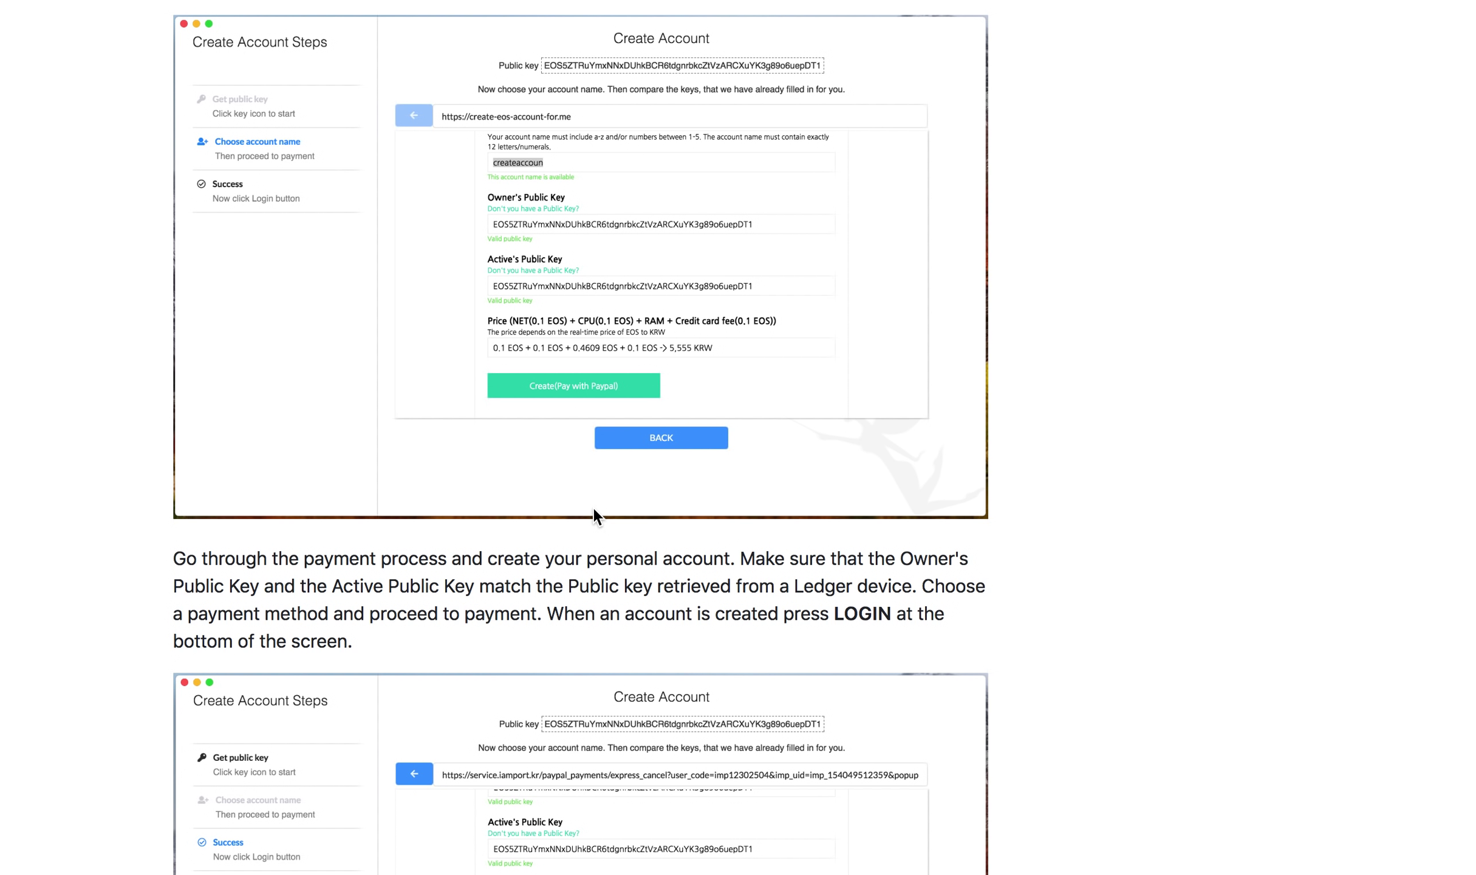
scroll(593, 505, "up", 10)
scroll(593, 505, "up", 10)
scroll(593, 506, "up", 10)
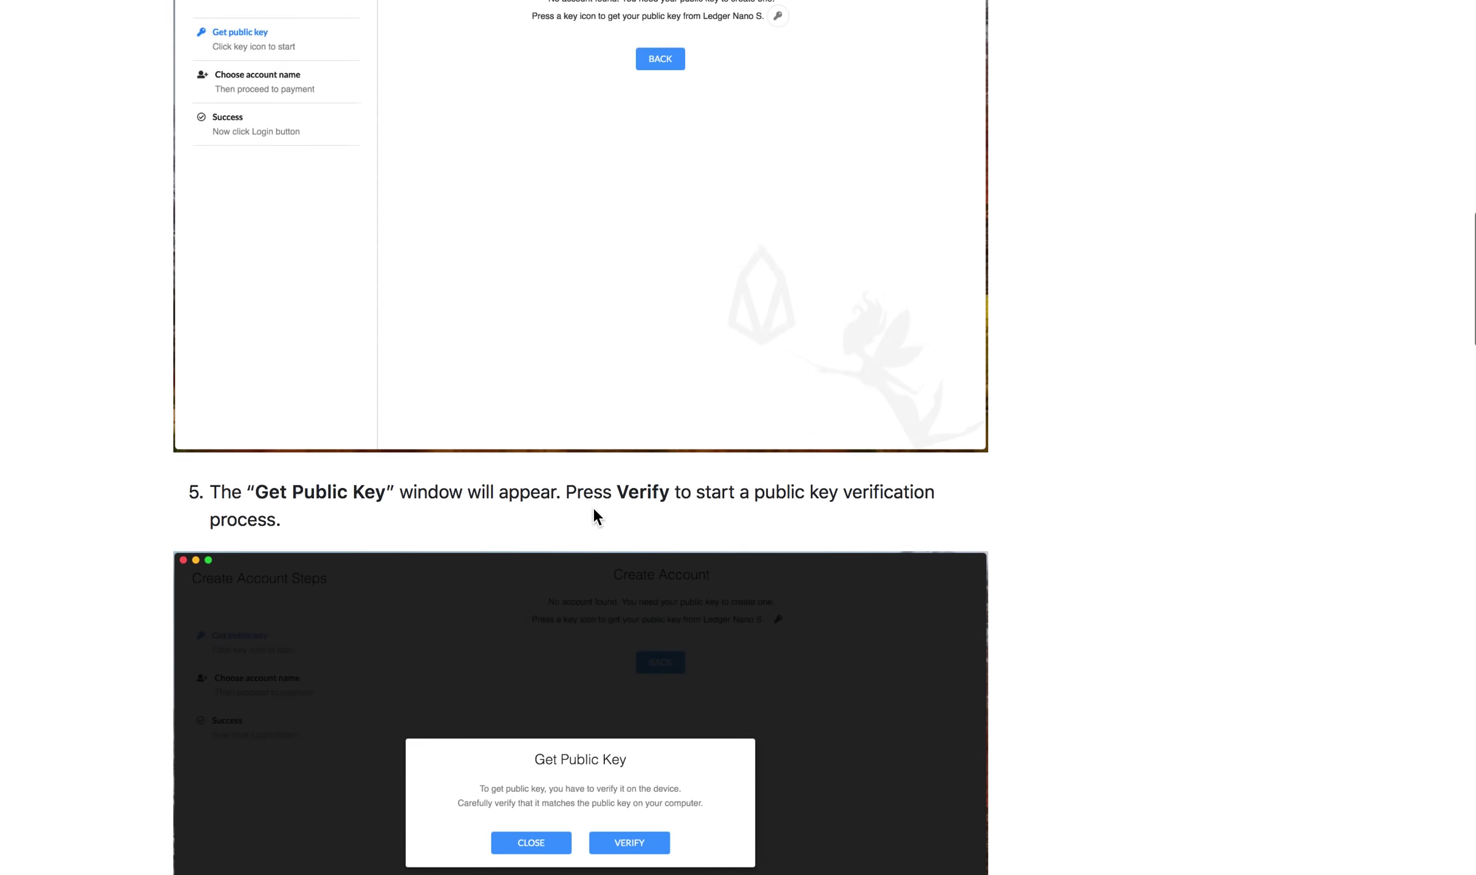
scroll(593, 506, "up", 5)
scroll(593, 505, "up", 10)
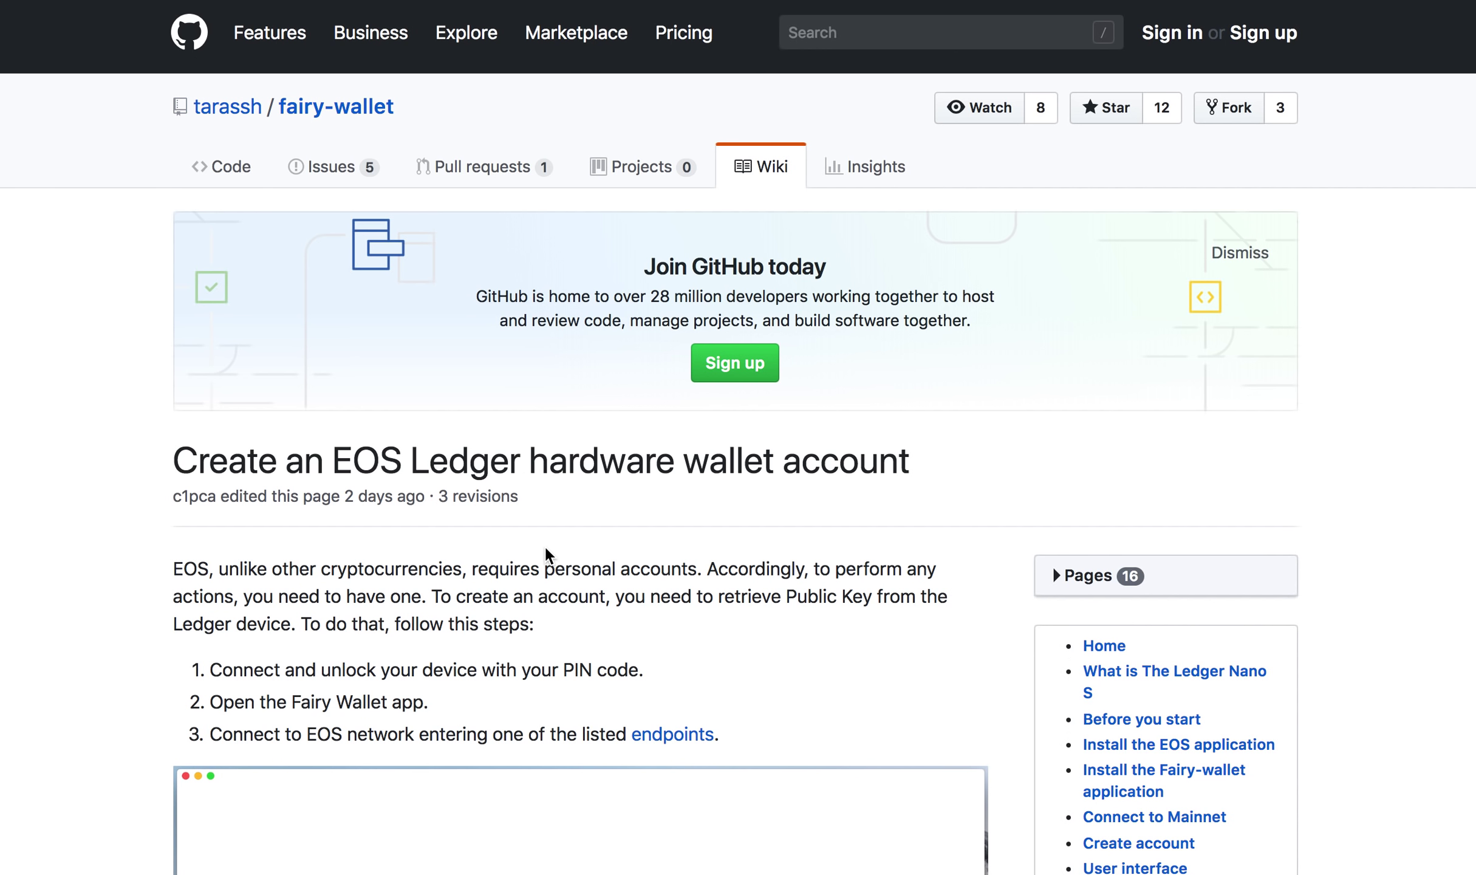
scroll(544, 545, "down", 1)
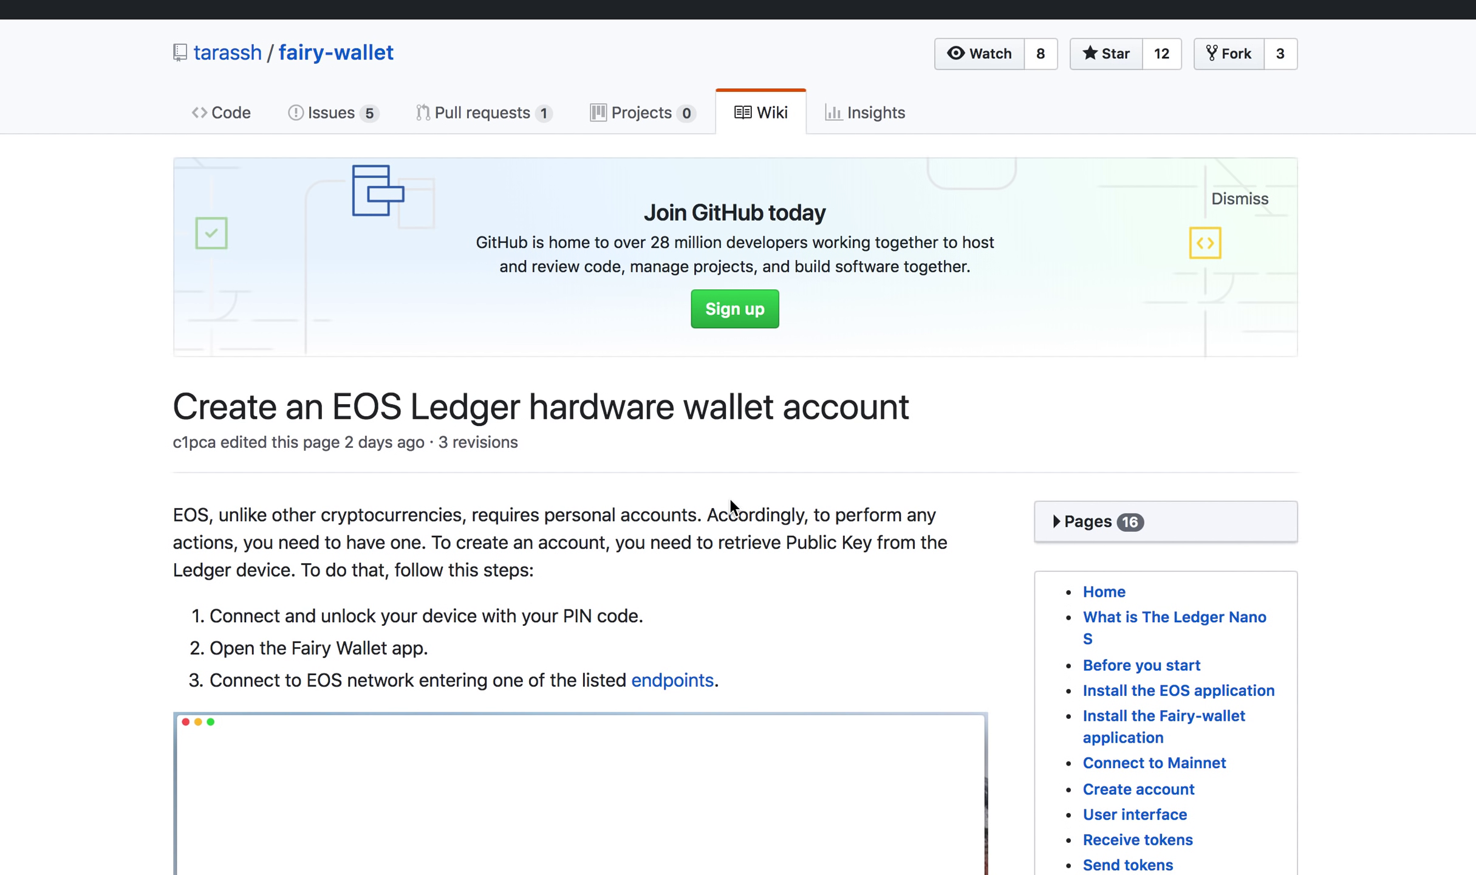
scroll(707, 492, "down", 3)
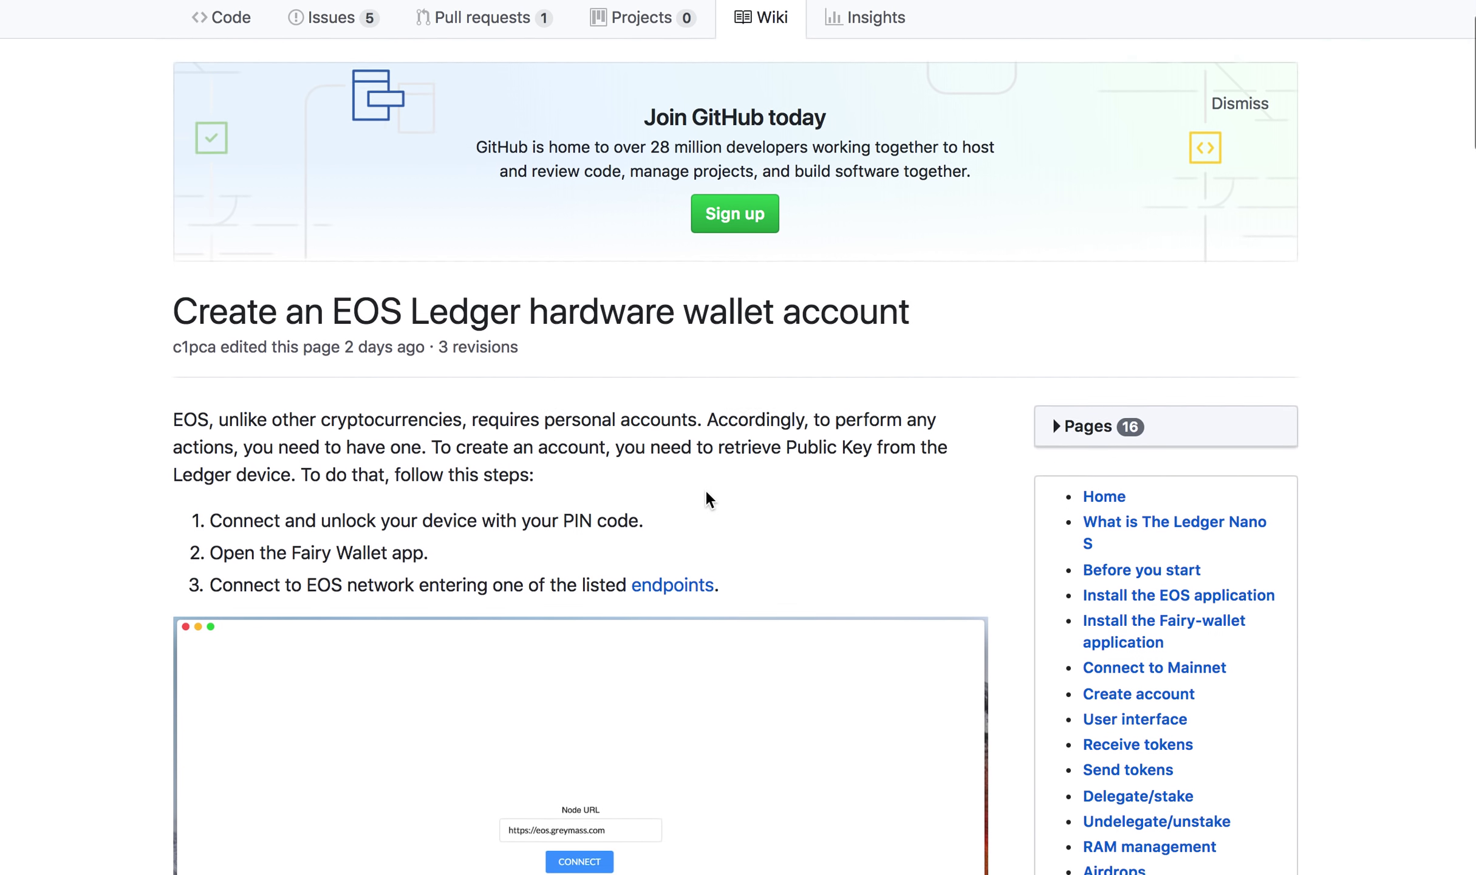
scroll(706, 494, "down", 1)
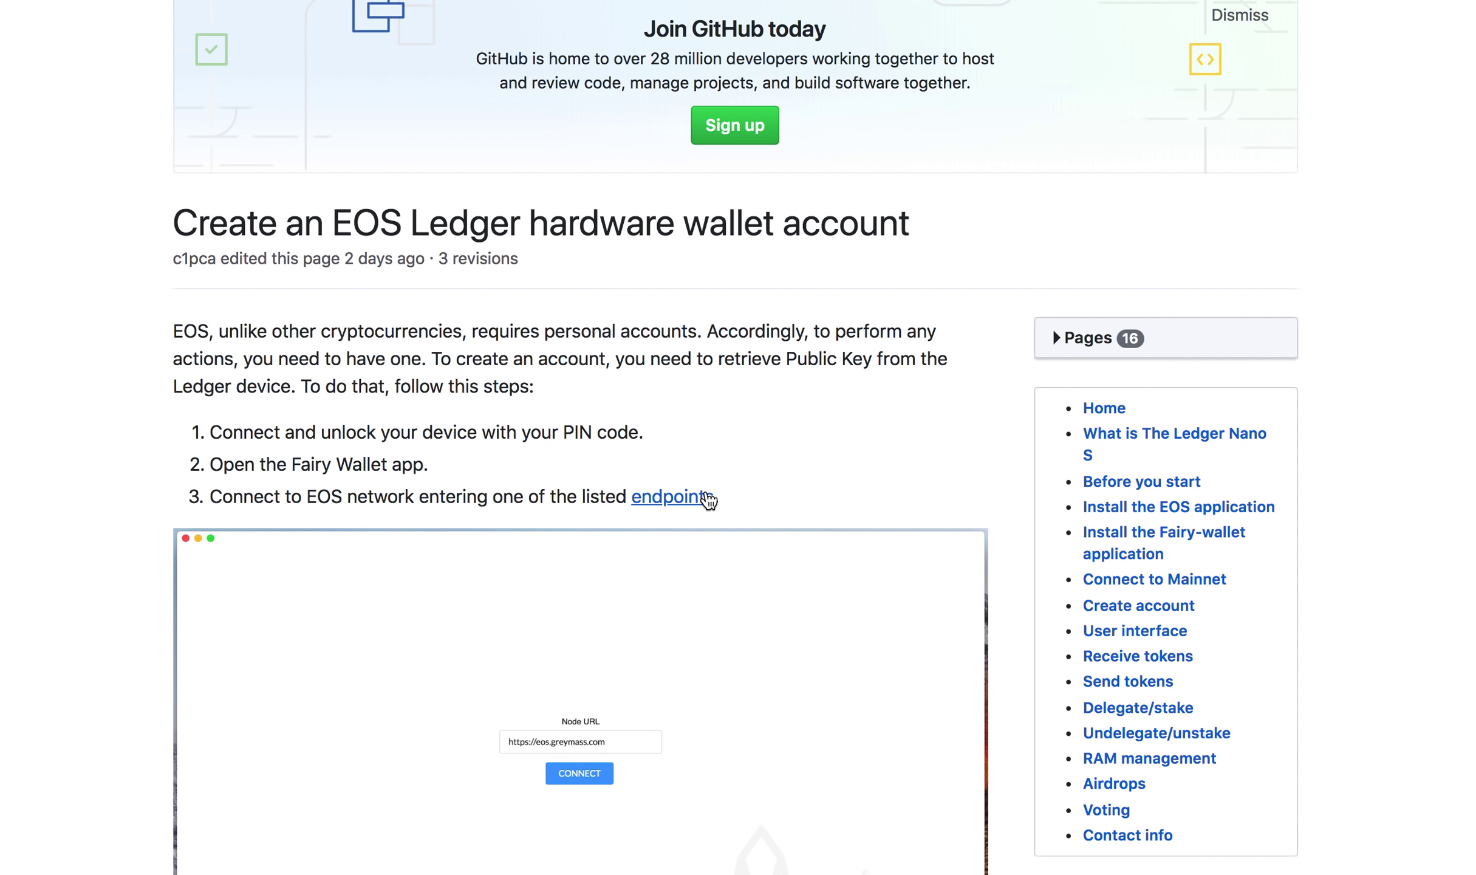
scroll(703, 497, "down", 1)
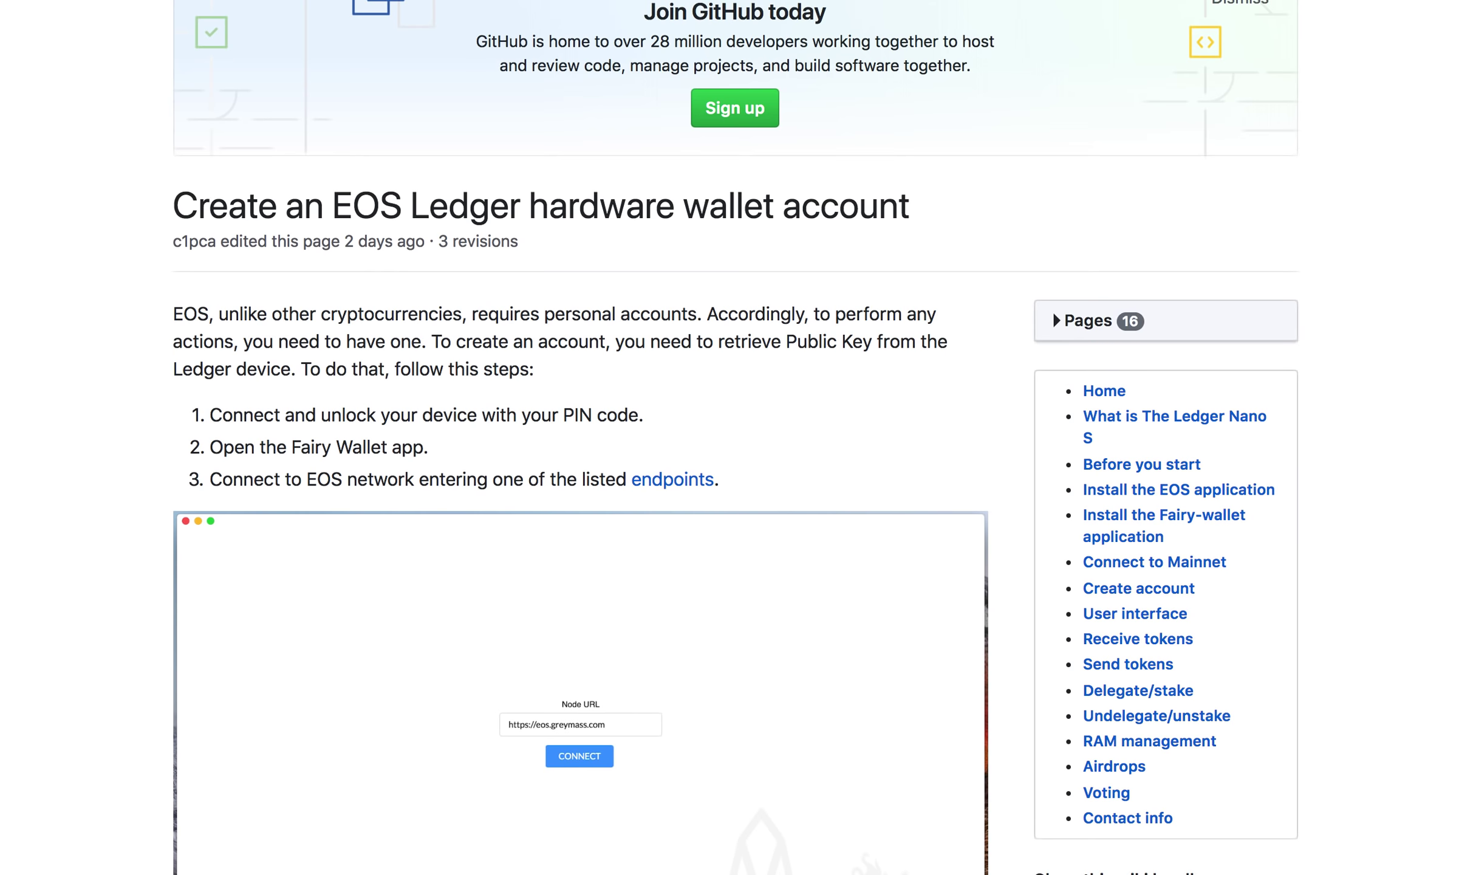
scroll(781, 269, "down", 2)
scroll(780, 269, "down", 1)
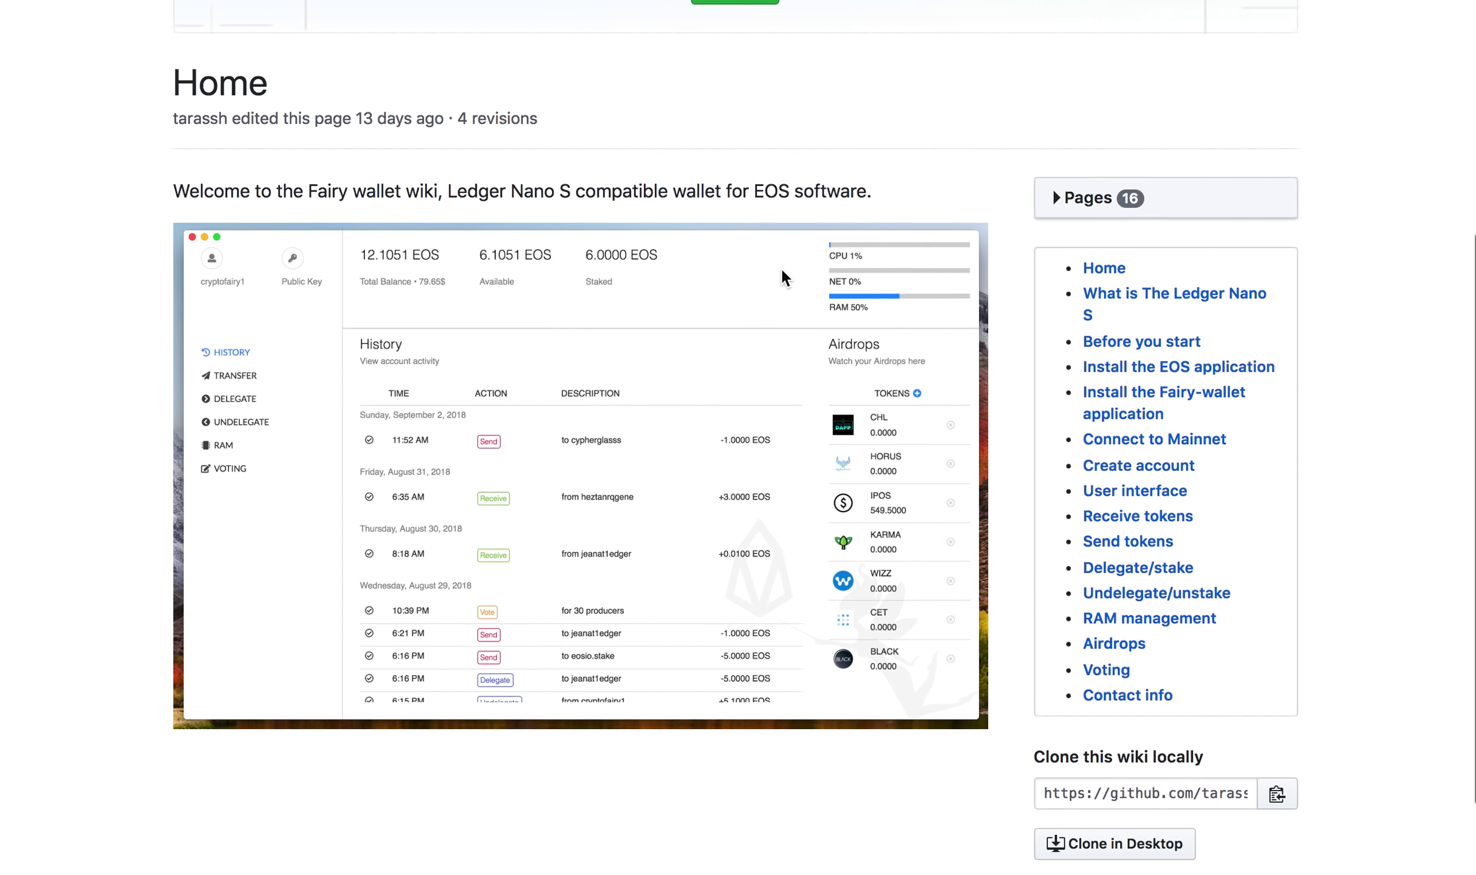
scroll(781, 267, "up", 1)
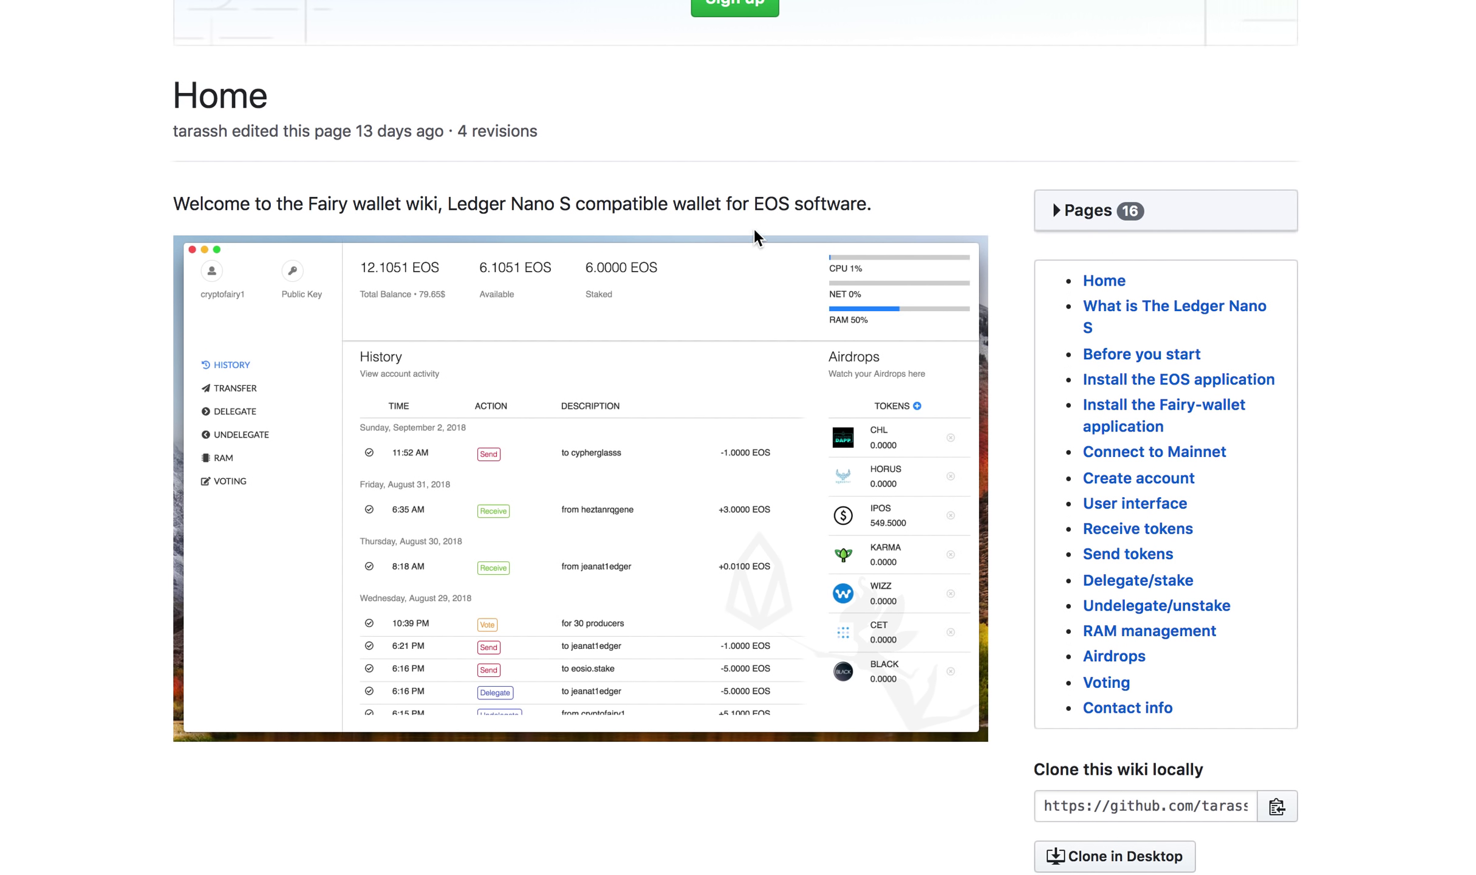
scroll(754, 229, "up", 1)
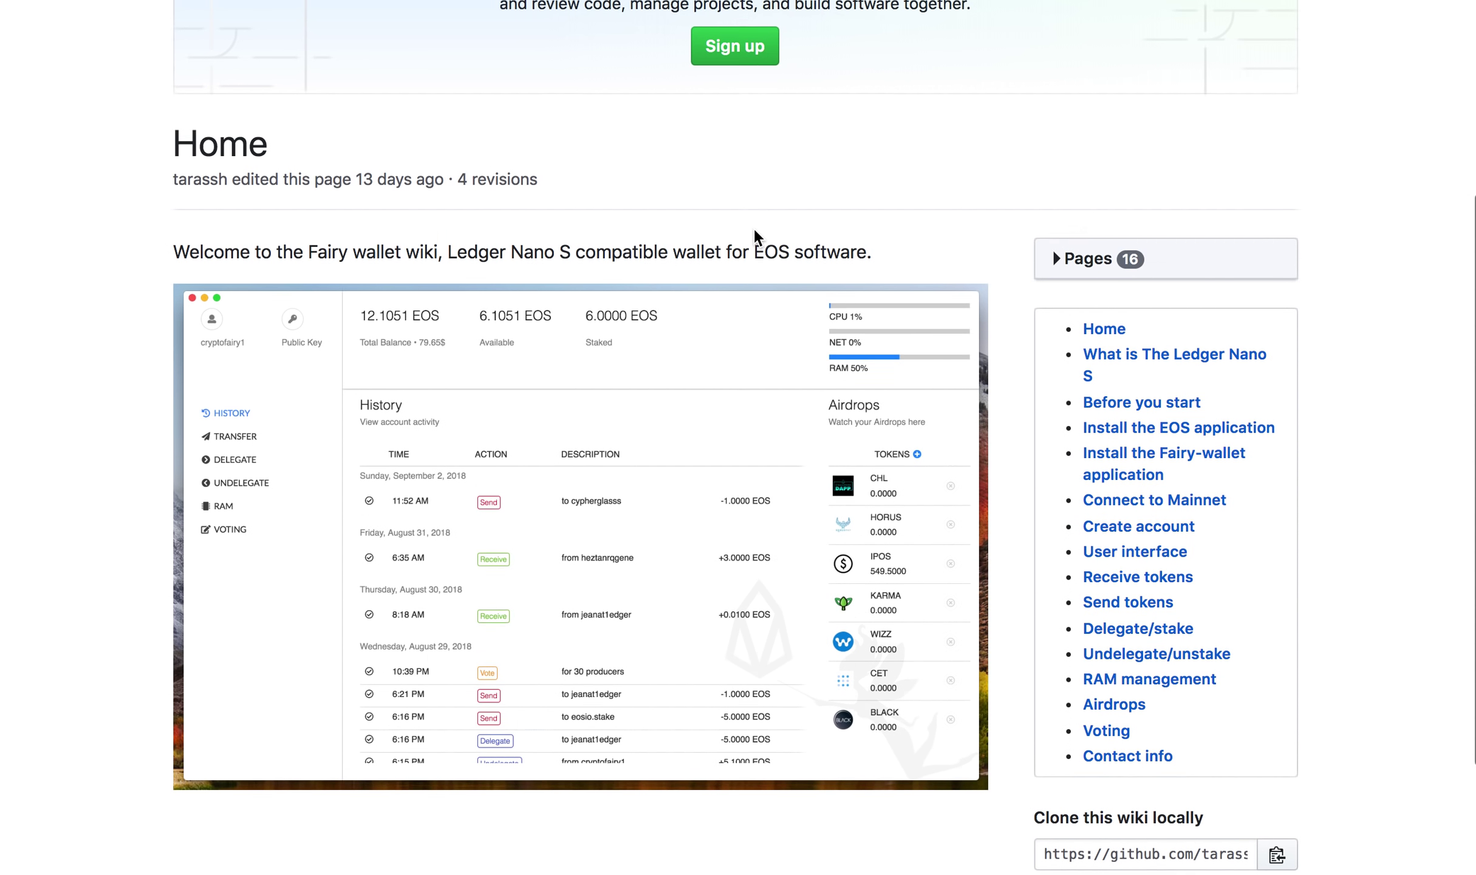
scroll(831, 56, "down", 1)
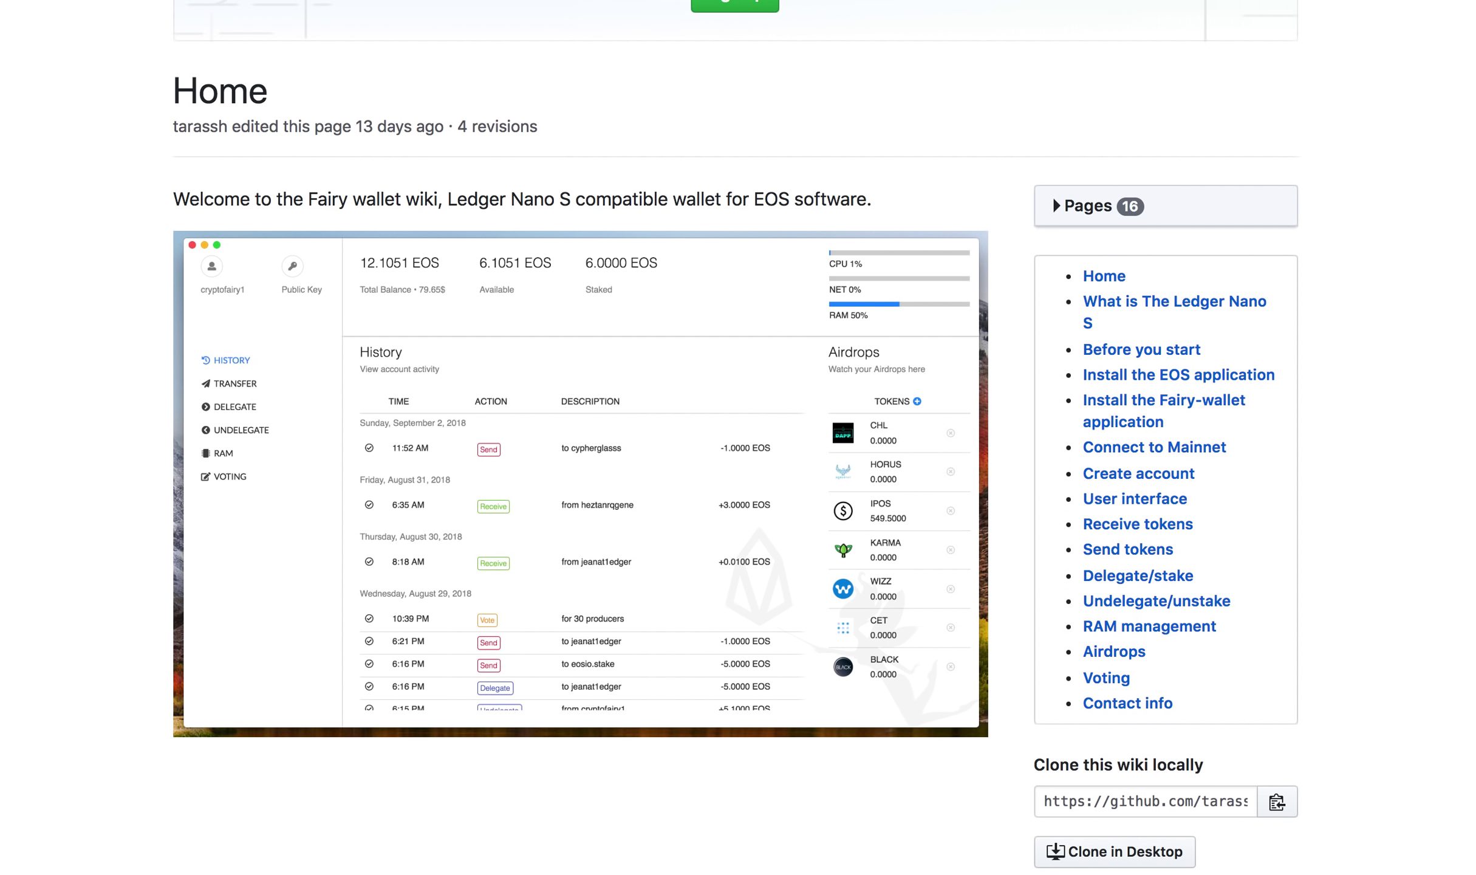
scroll(801, 101, "up", 1)
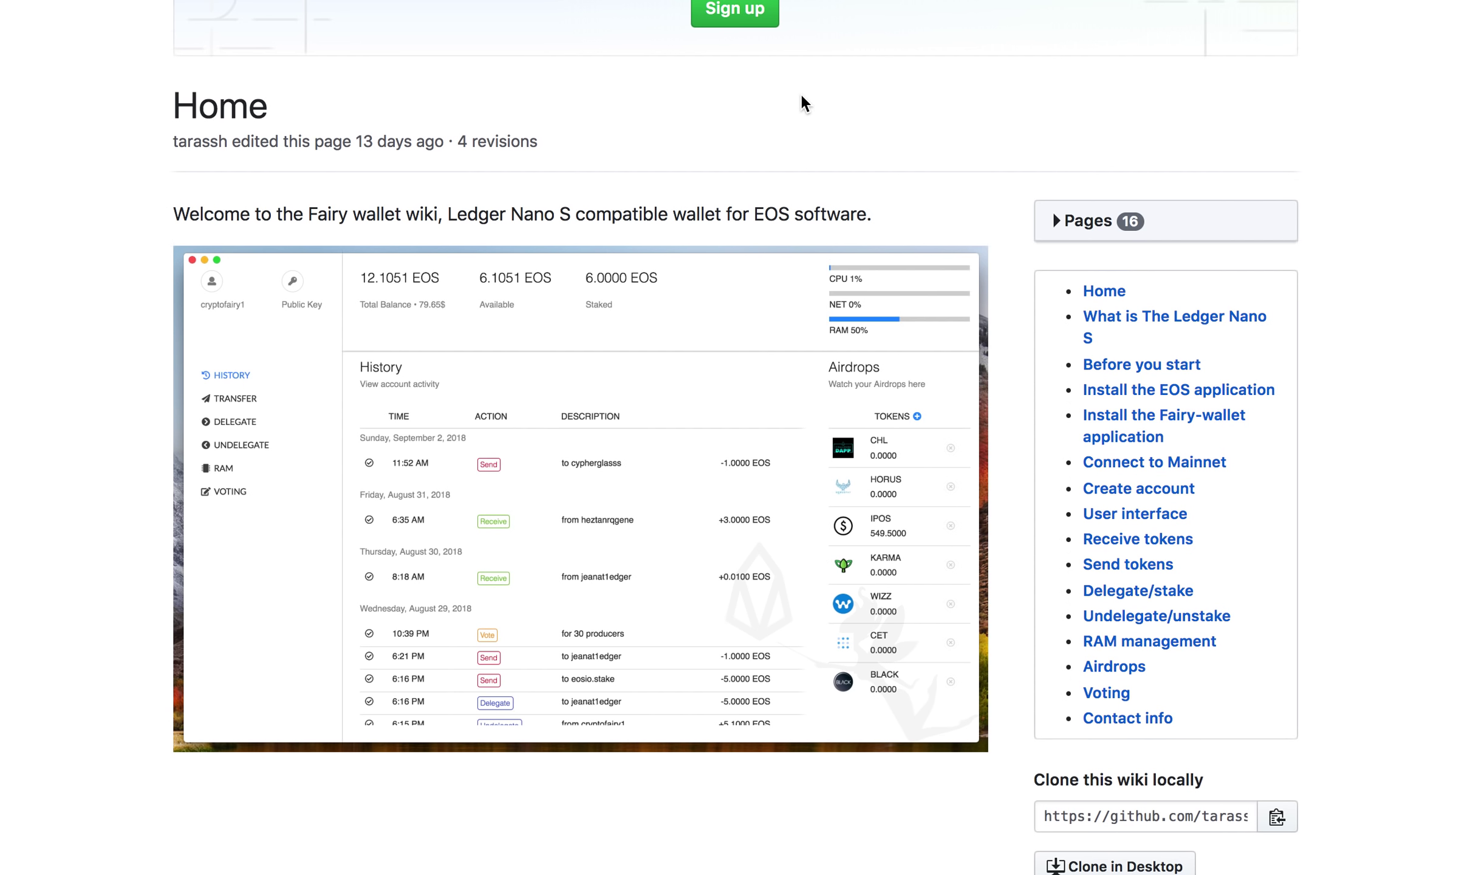
scroll(801, 96, "down", 1)
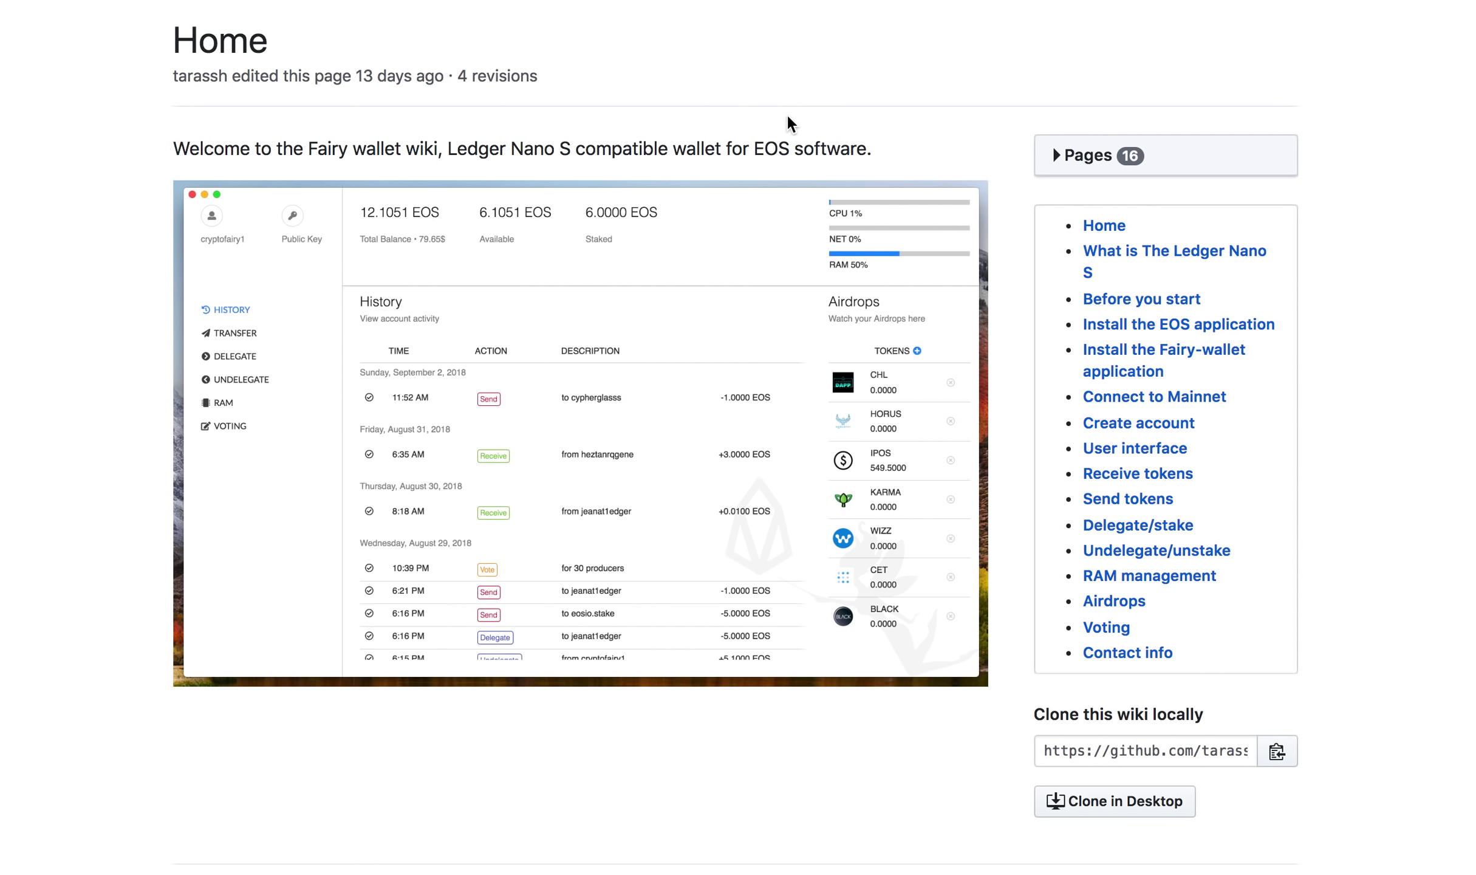
scroll(787, 123, "up", 1)
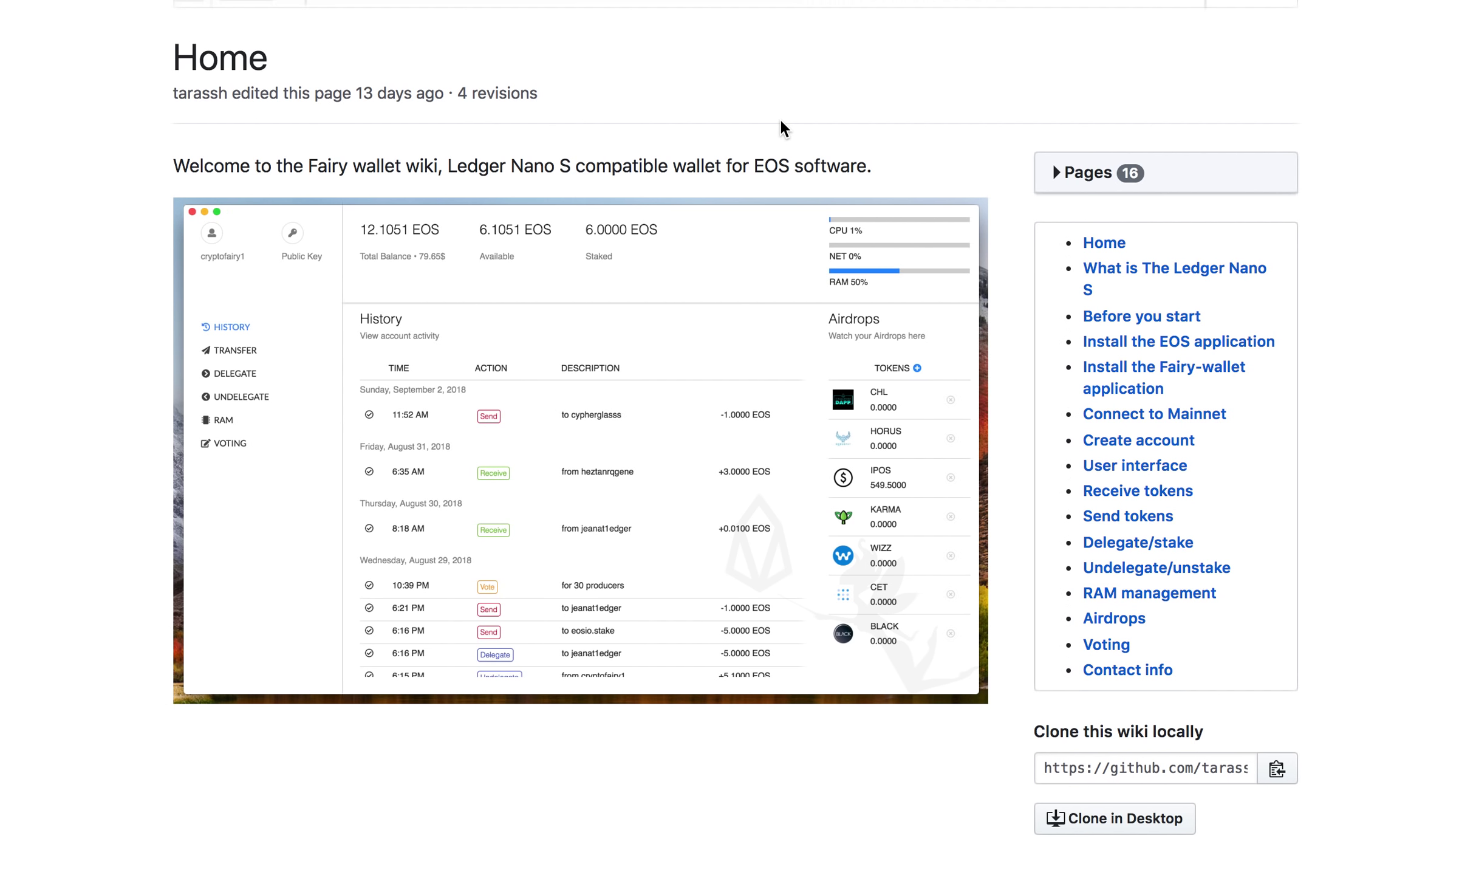
scroll(780, 118, "up", 1)
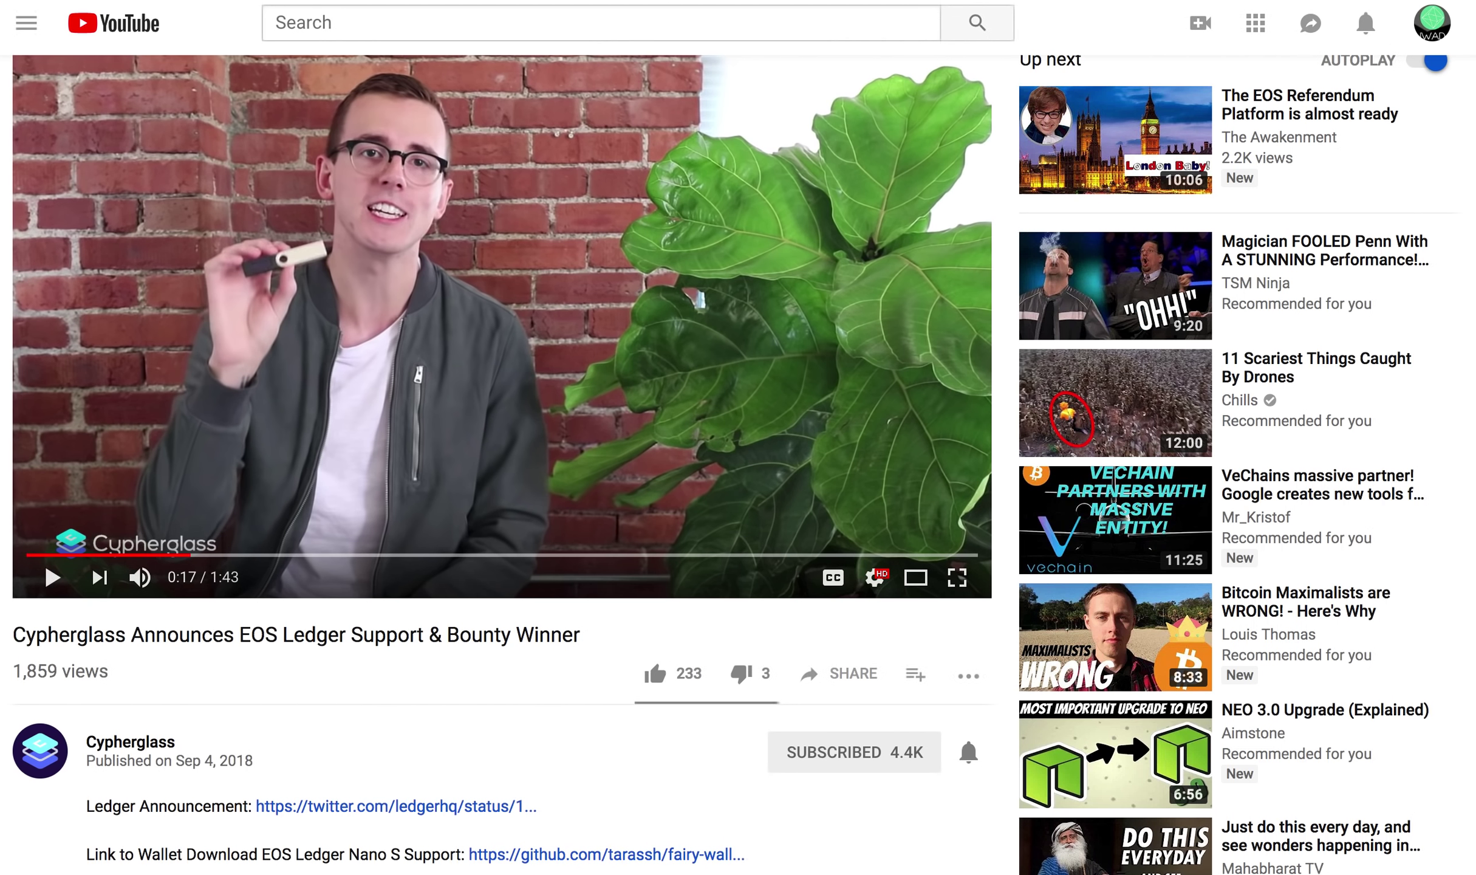
scroll(604, 48, "up", 1)
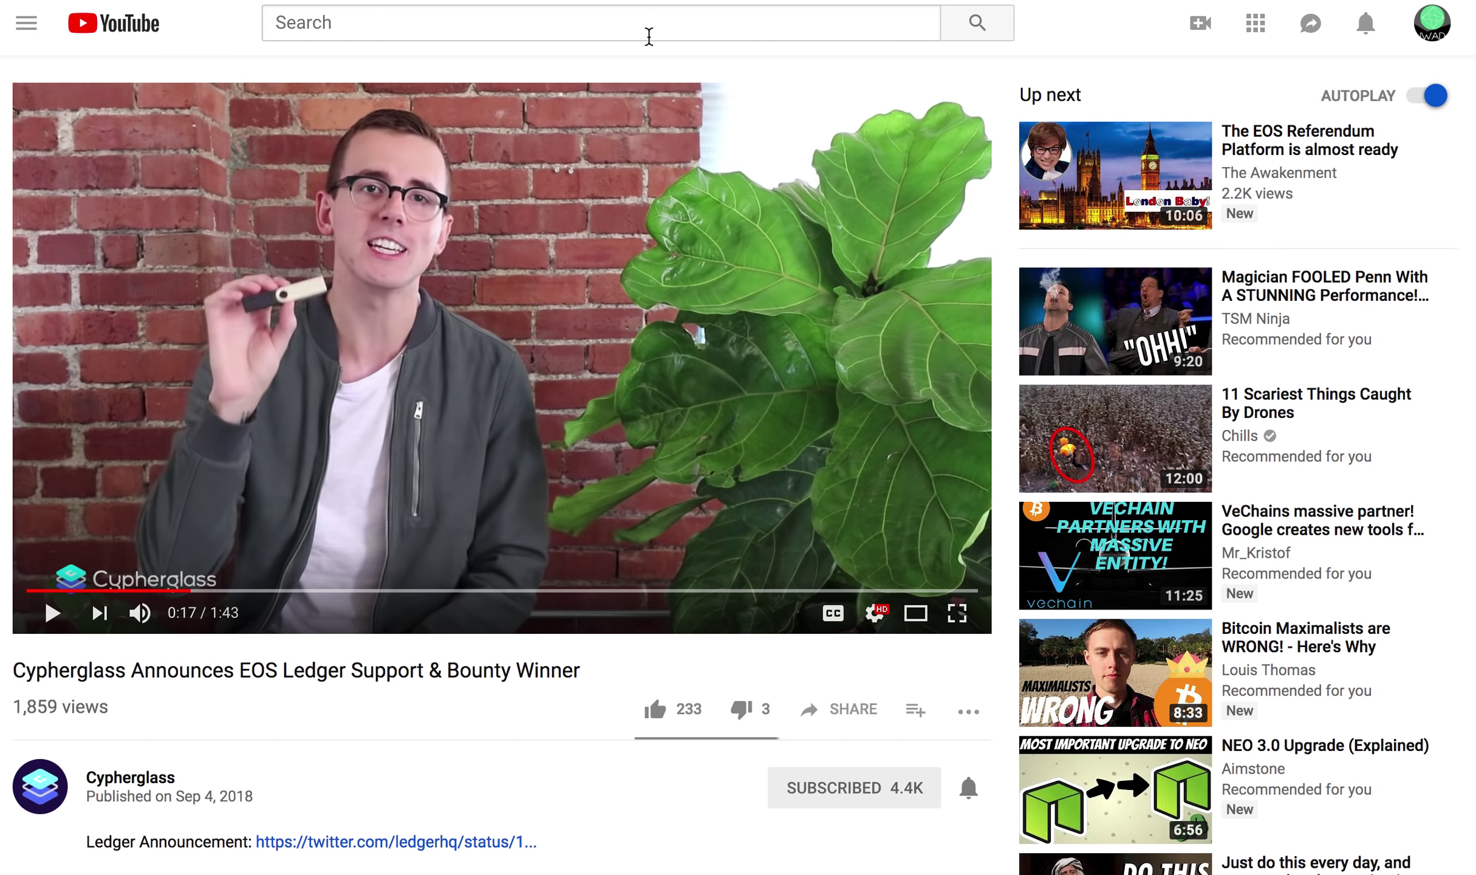
scroll(654, 28, "down", 1)
scroll(654, 28, "up", 1)
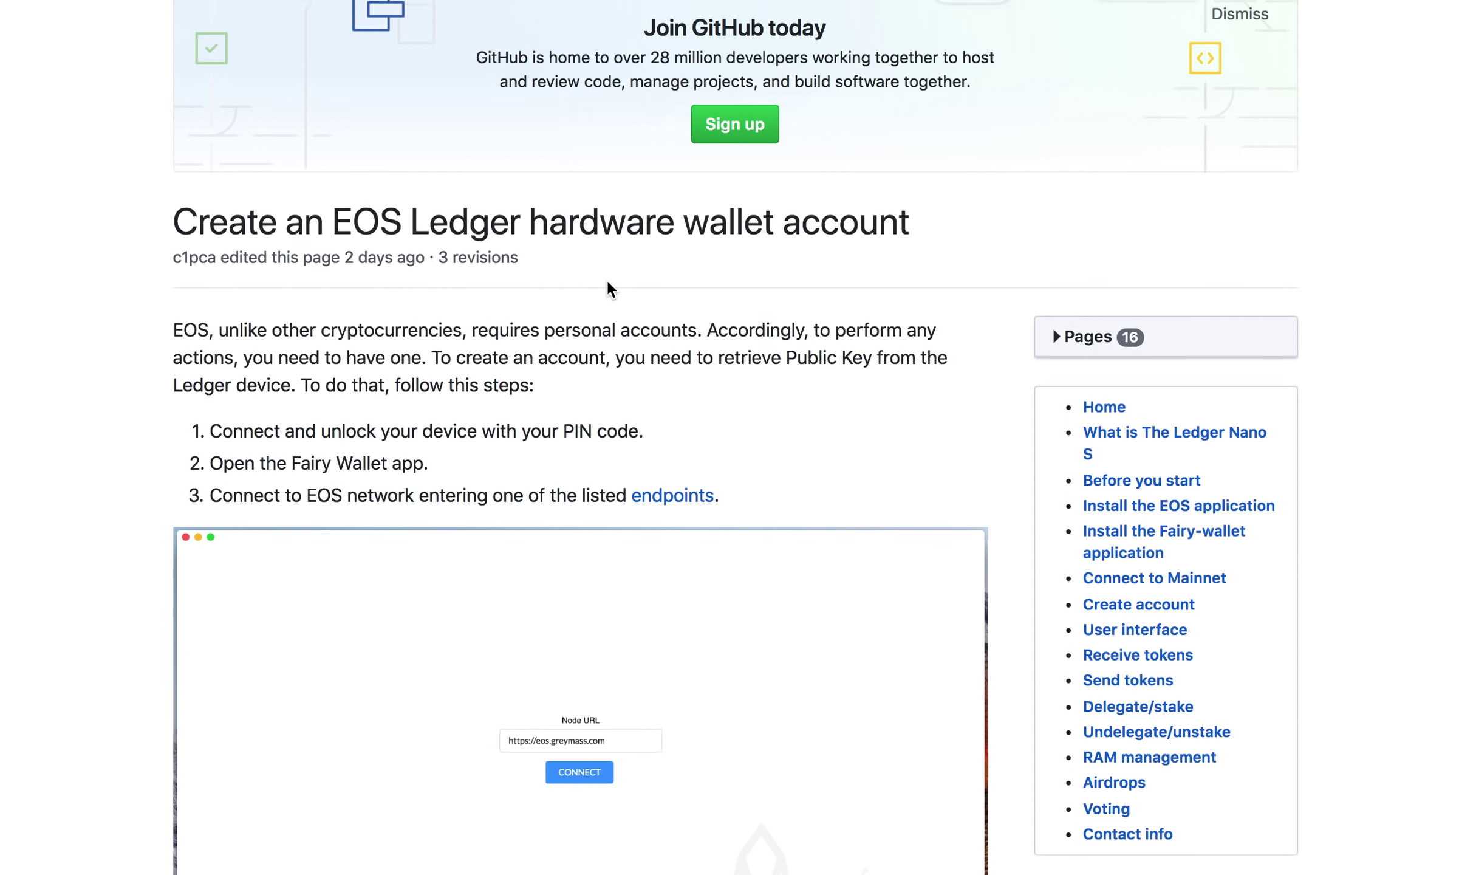
scroll(597, 300, "down", 2)
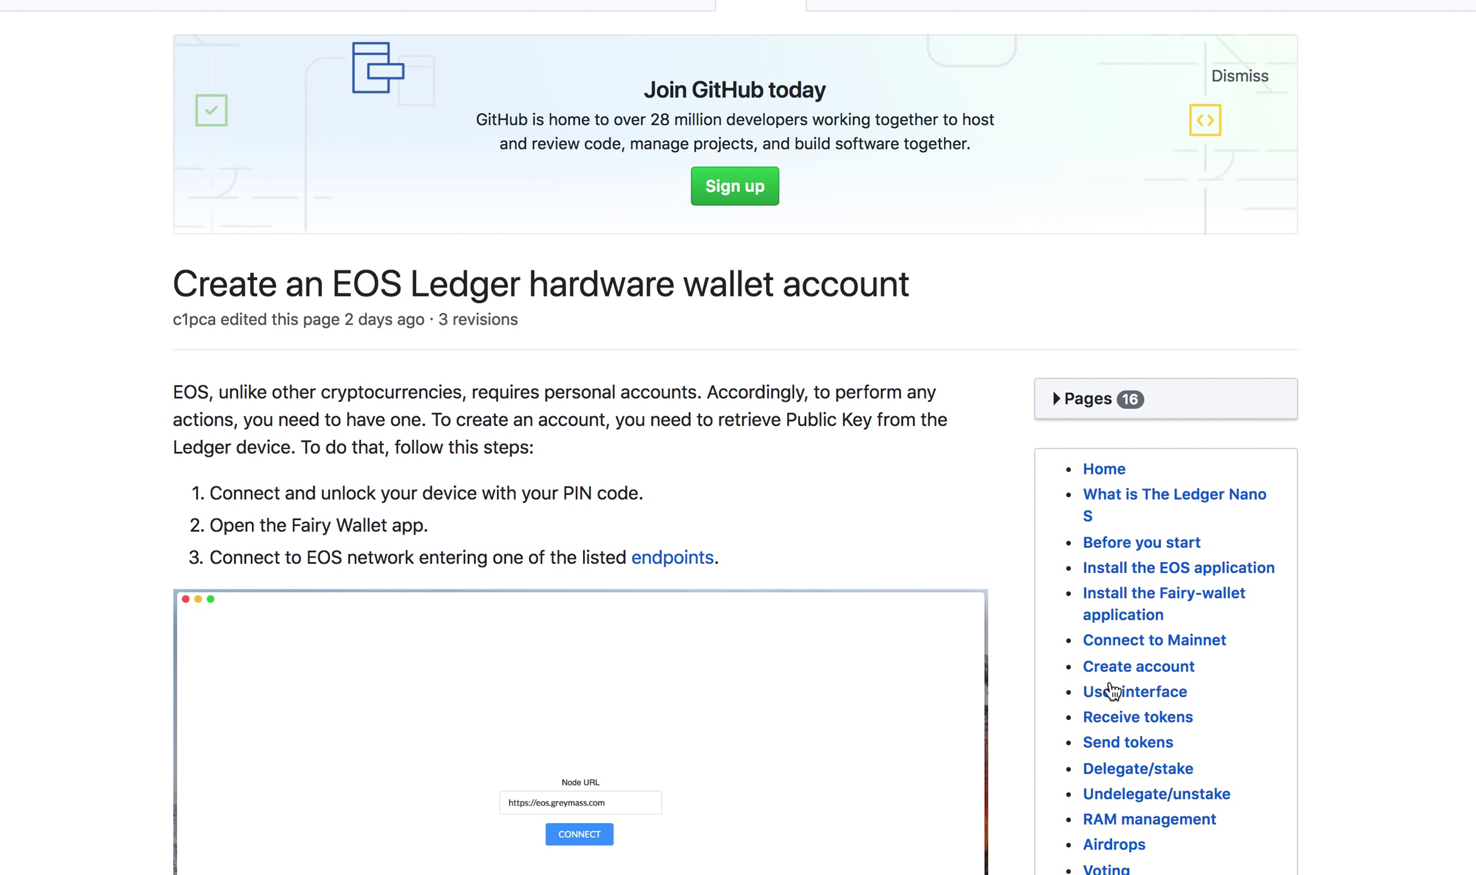
scroll(759, 512, "down", 2)
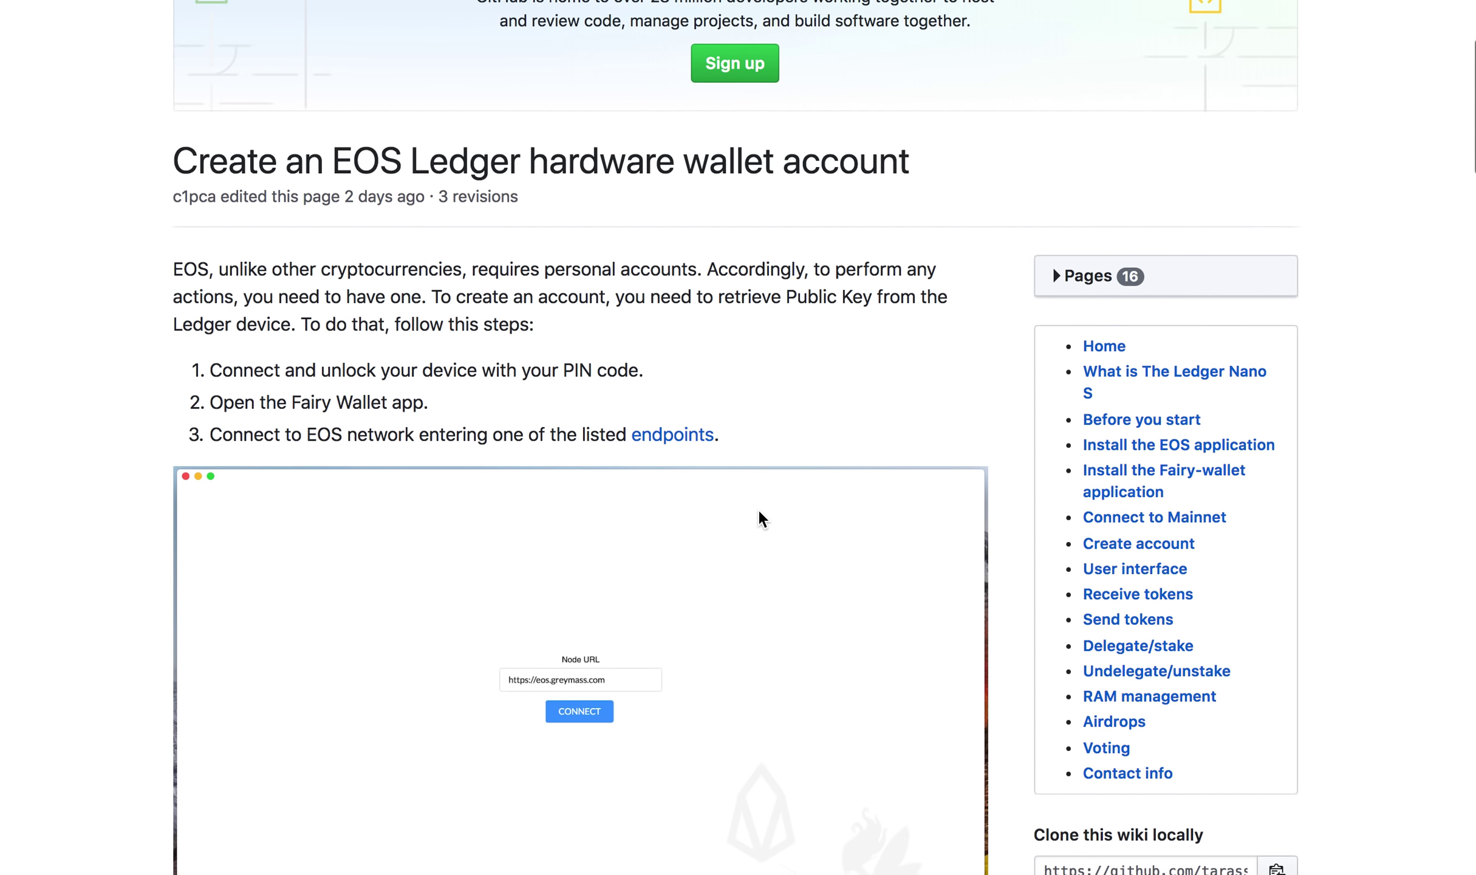
scroll(759, 511, "down", 3)
scroll(758, 508, "down", 5)
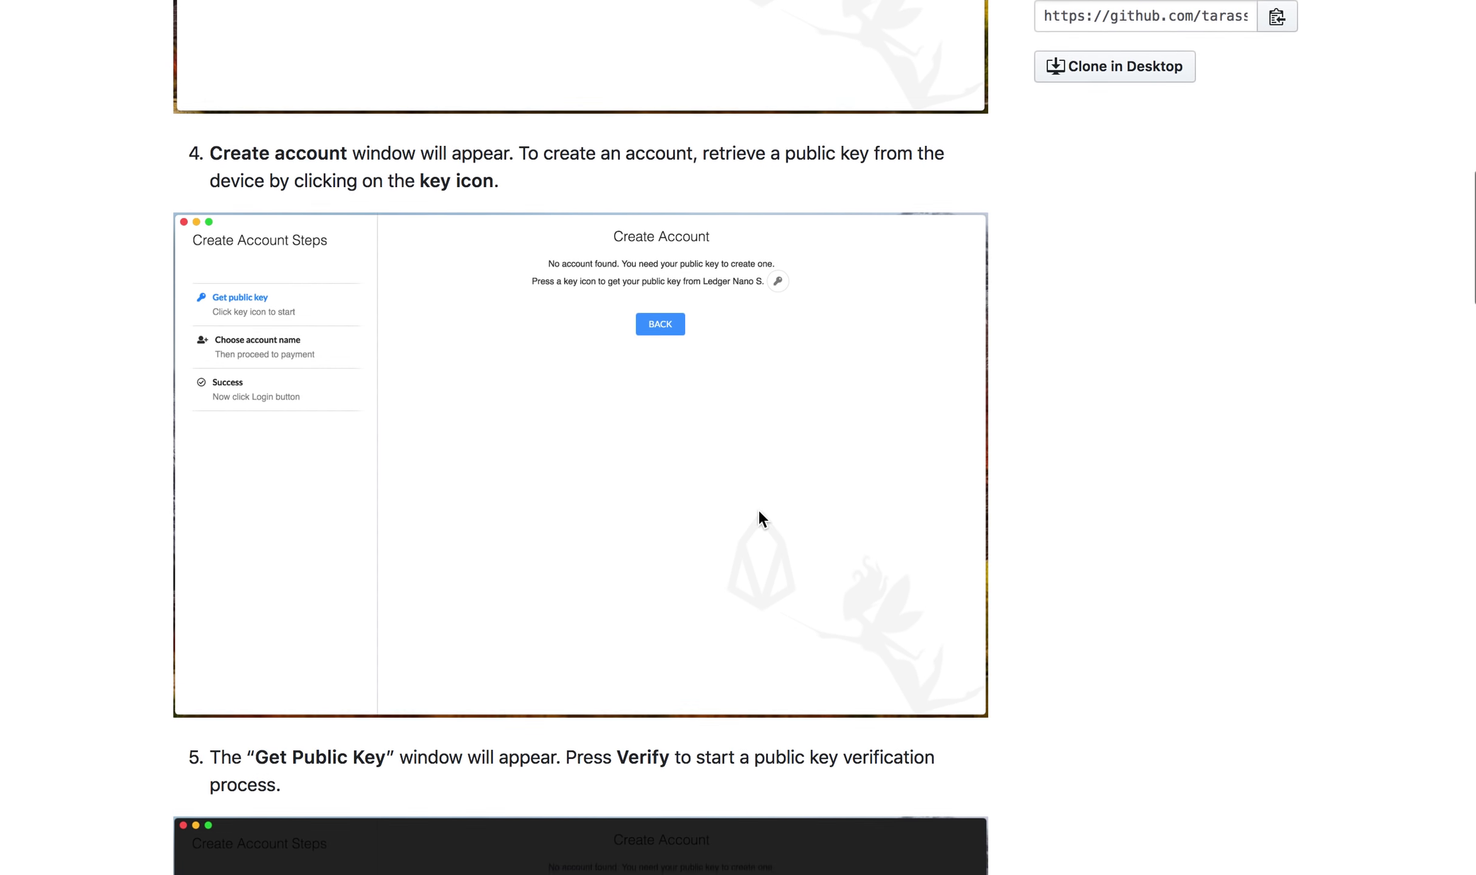
scroll(758, 508, "down", 2)
scroll(758, 508, "down", 3)
scroll(758, 509, "down", 3)
scroll(758, 509, "down", 1)
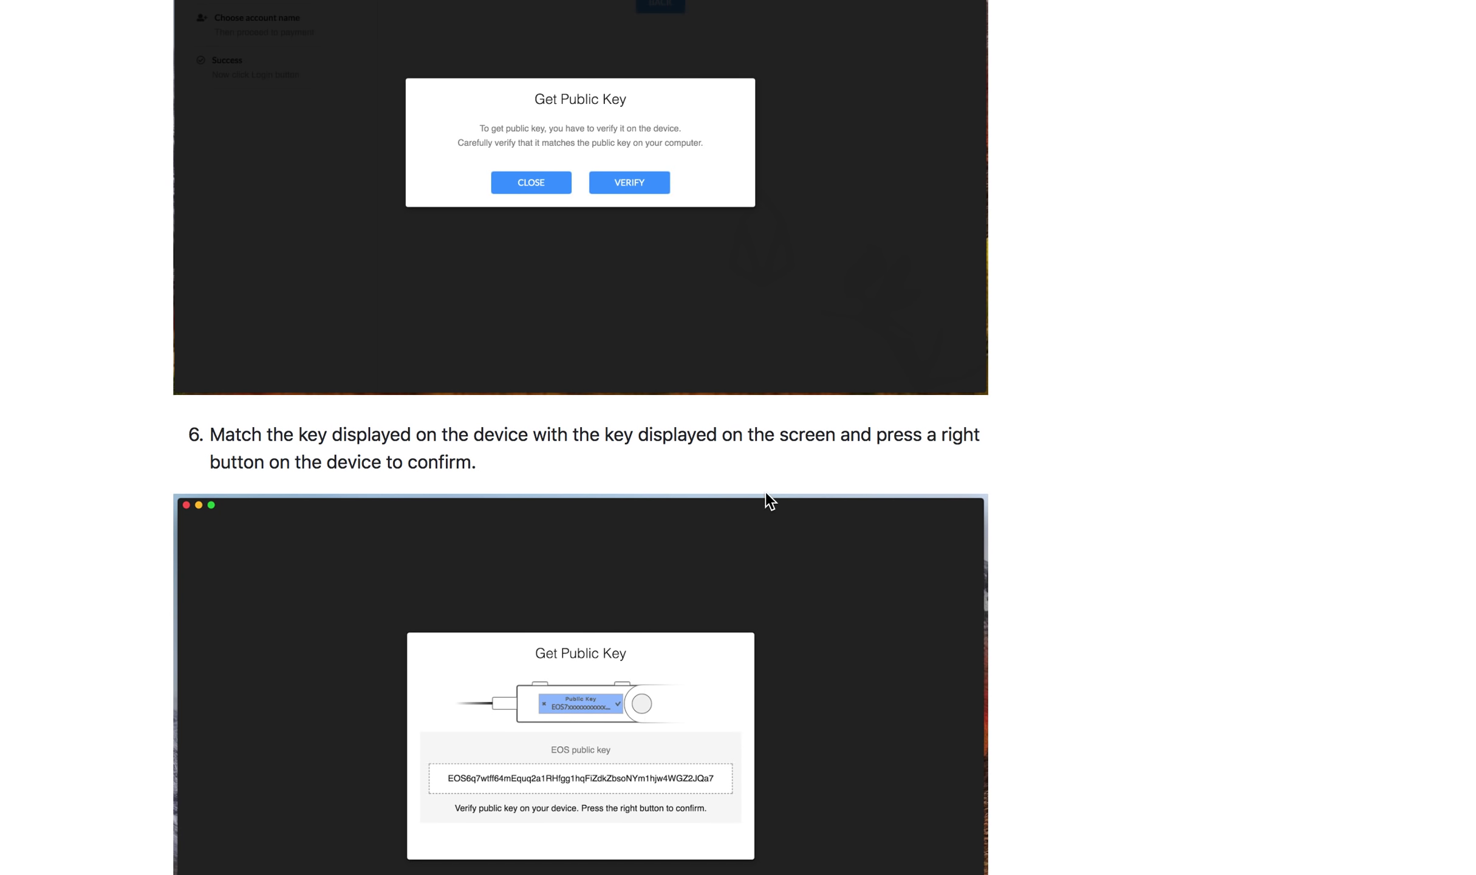
scroll(766, 496, "up", 1)
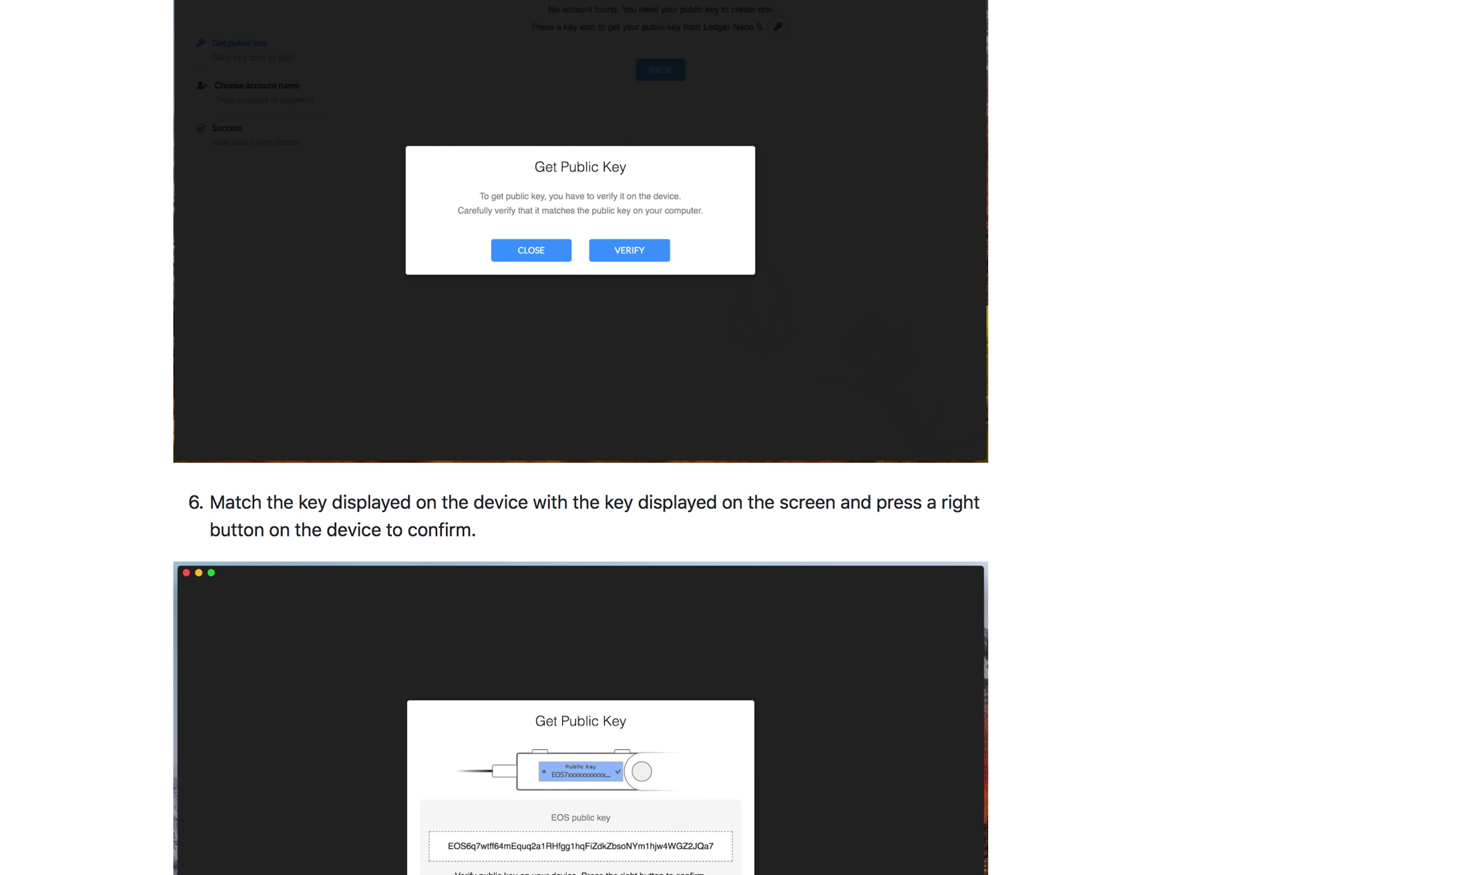
scroll(833, 281, "up", 4)
scroll(833, 281, "up", 3)
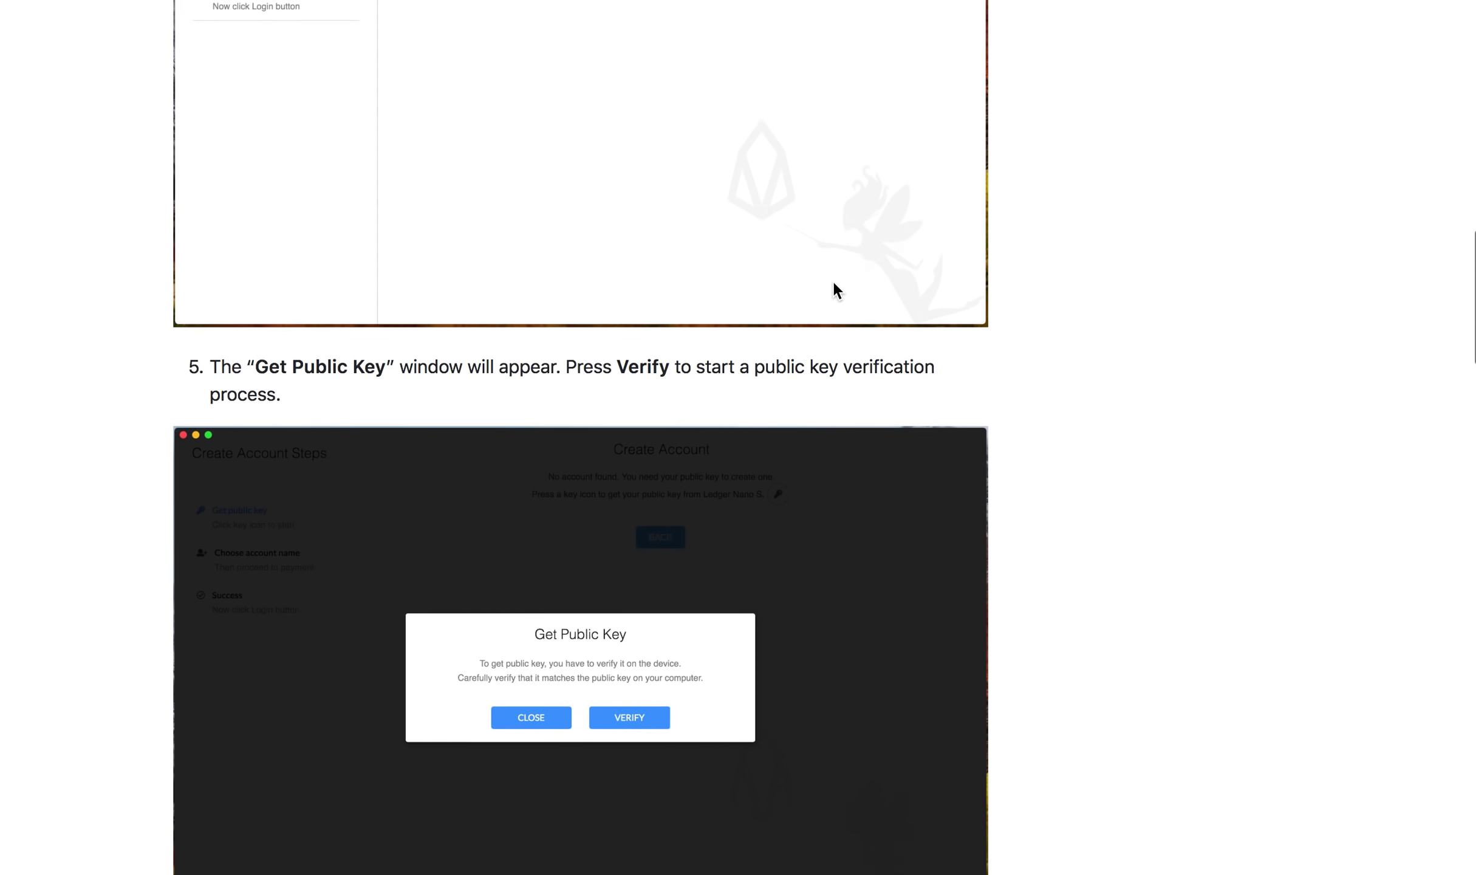
scroll(833, 279, "up", 1)
scroll(833, 283, "up", 4)
scroll(833, 283, "up", 3)
scroll(833, 282, "up", 5)
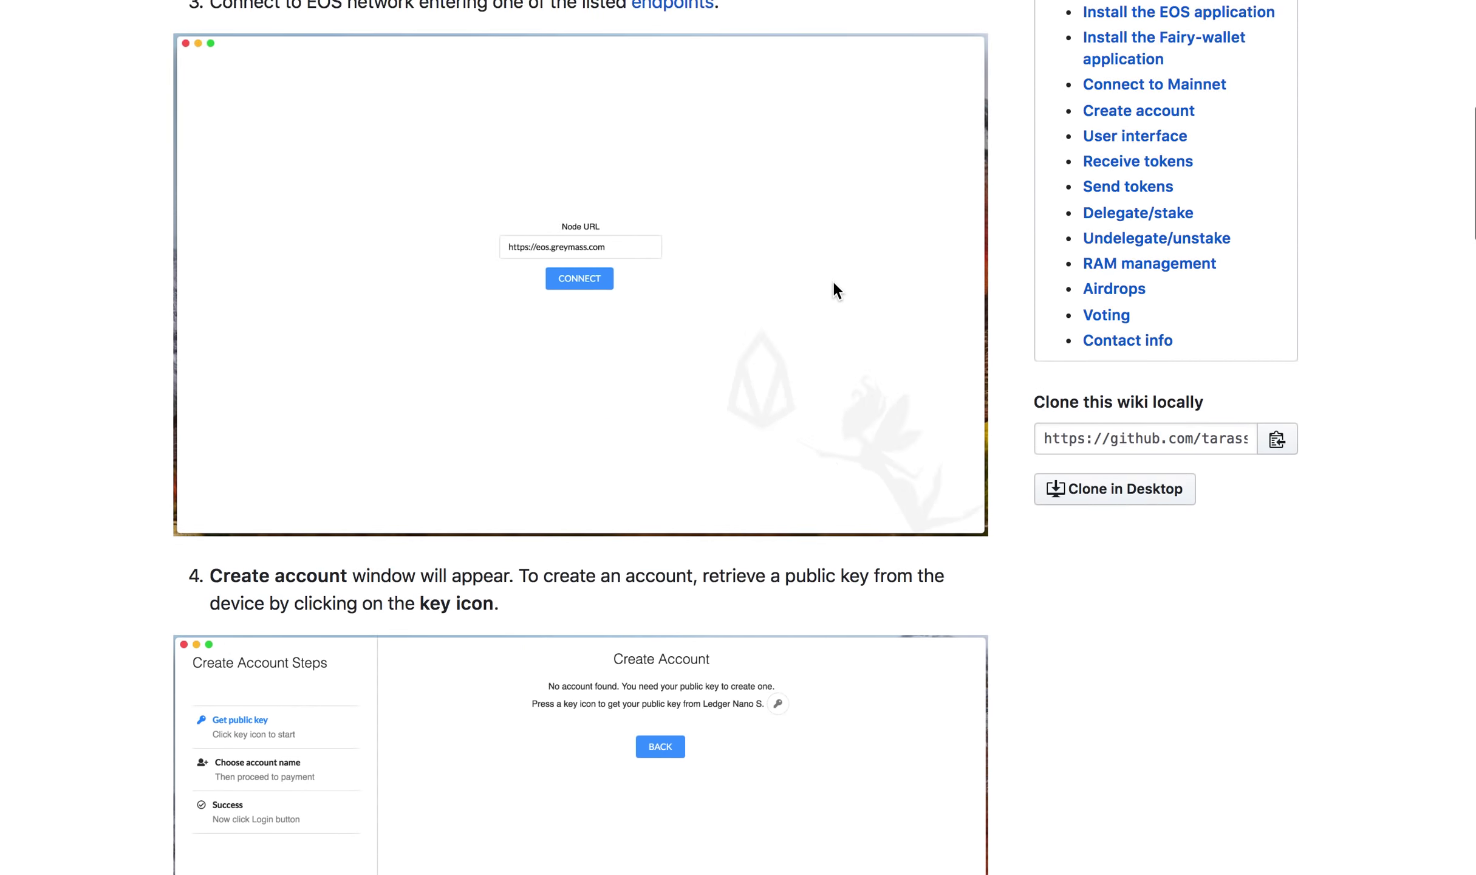
scroll(833, 282, "up", 6)
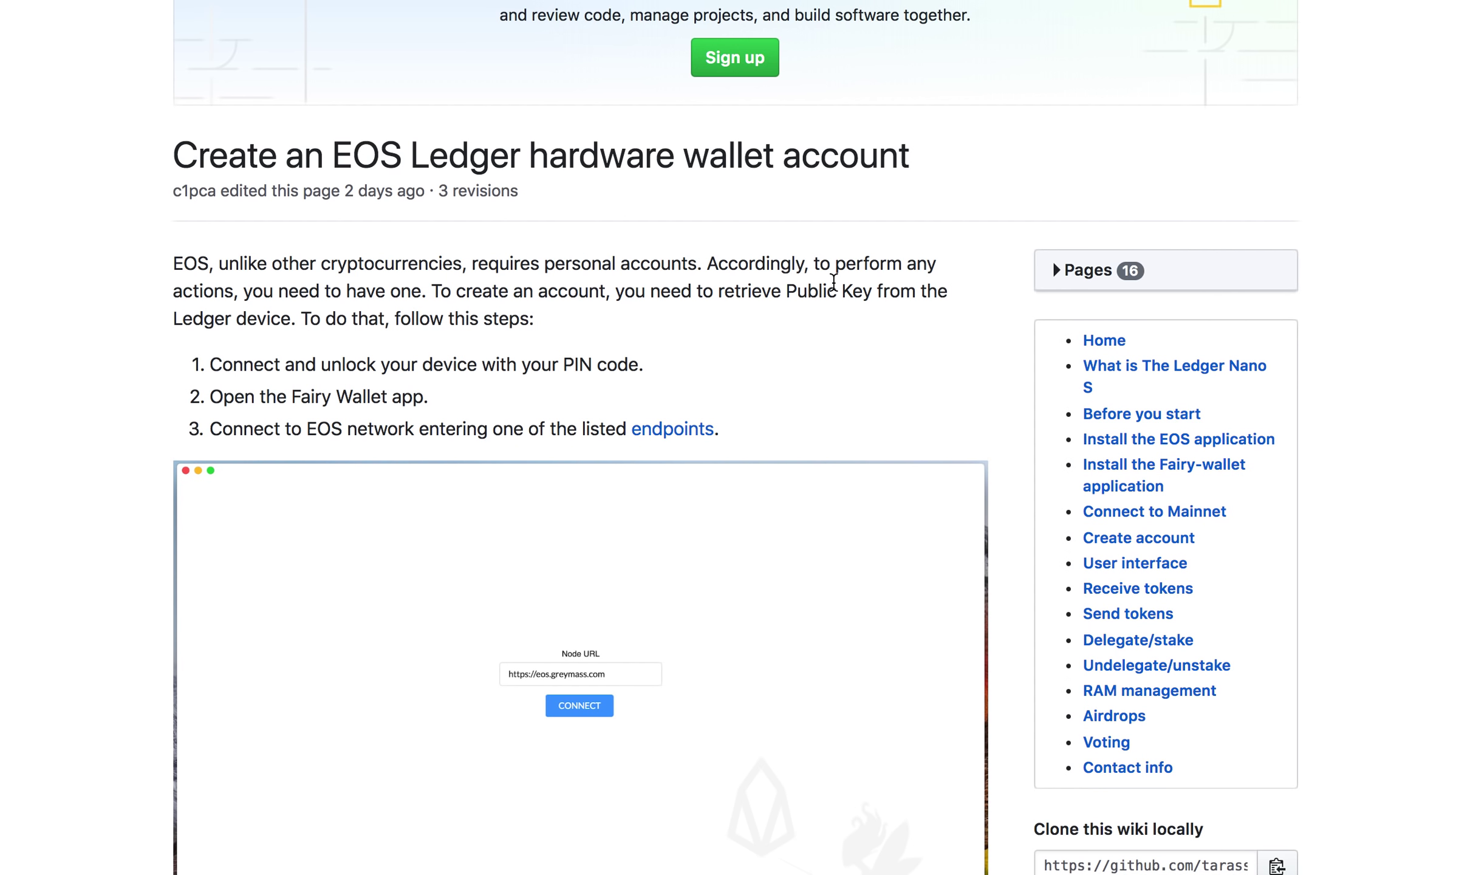
scroll(833, 281, "down", 2)
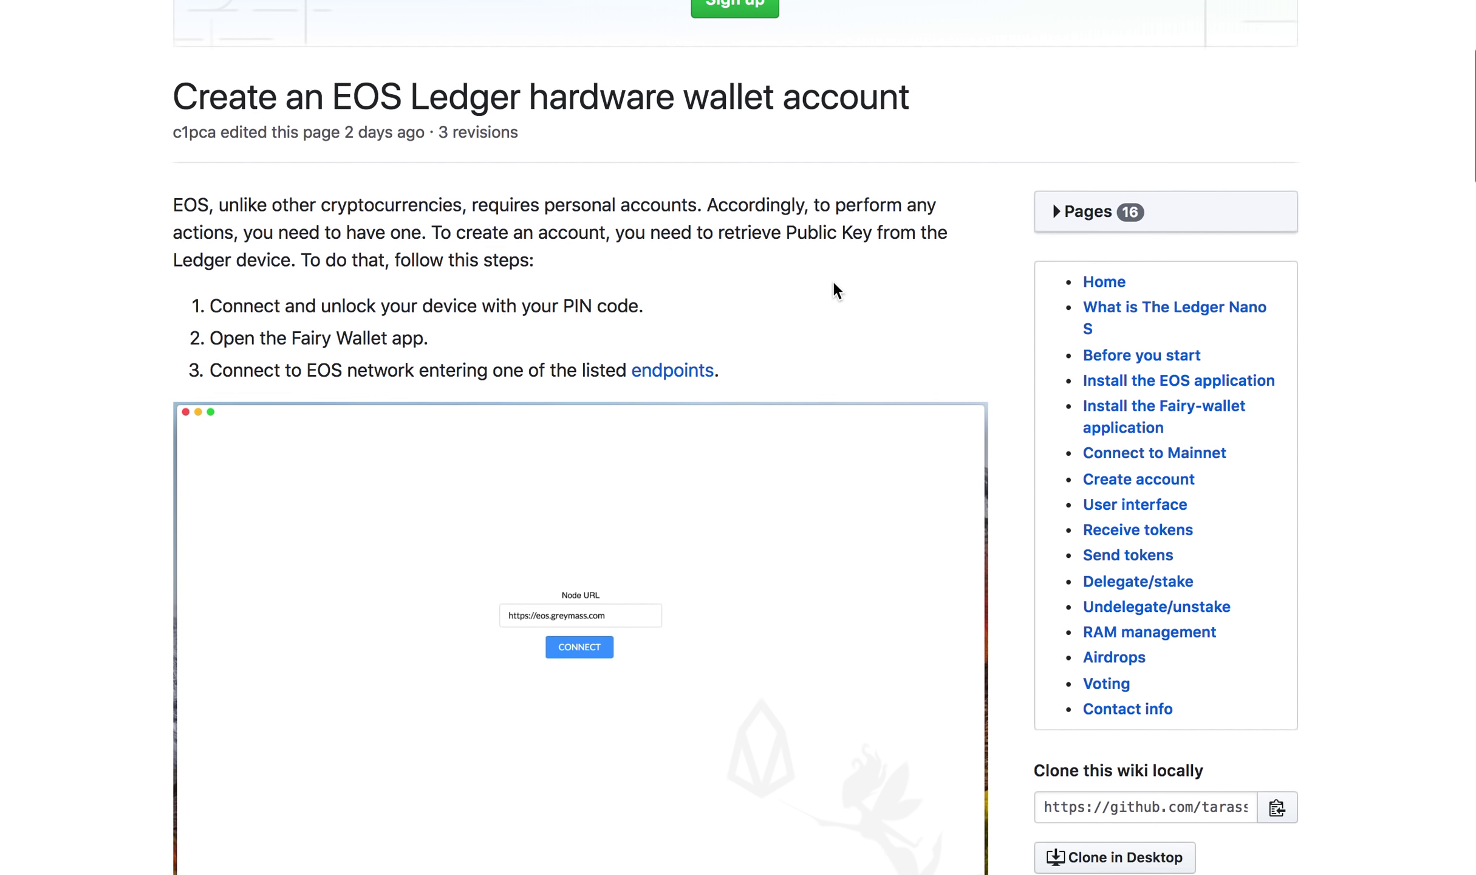